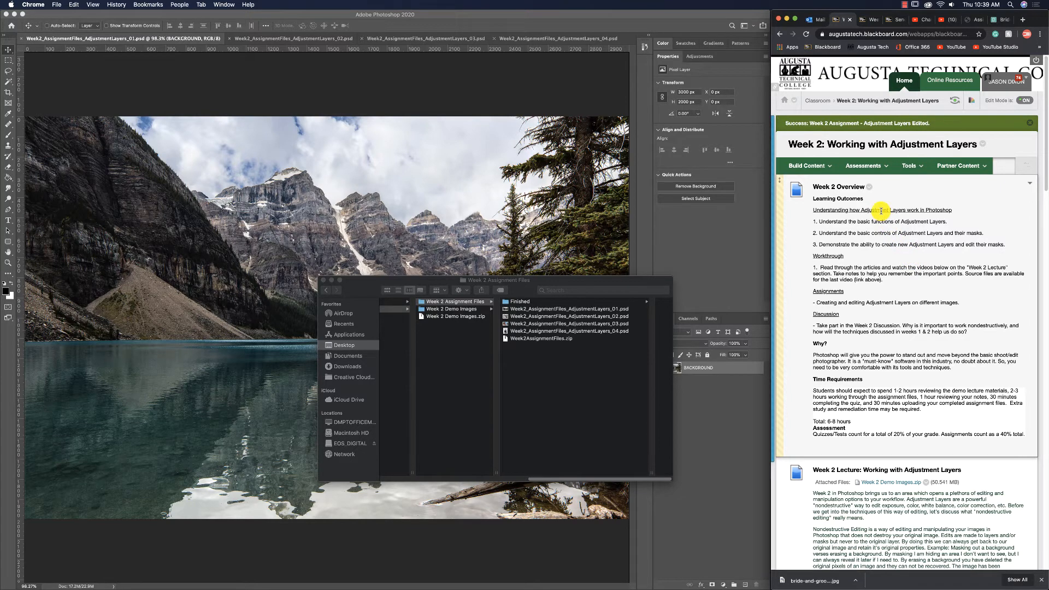
Review the Week 2 lecture text, its videos and articles, and the start of the adjustment layers assignment
scroll(880, 218, "down", 5)
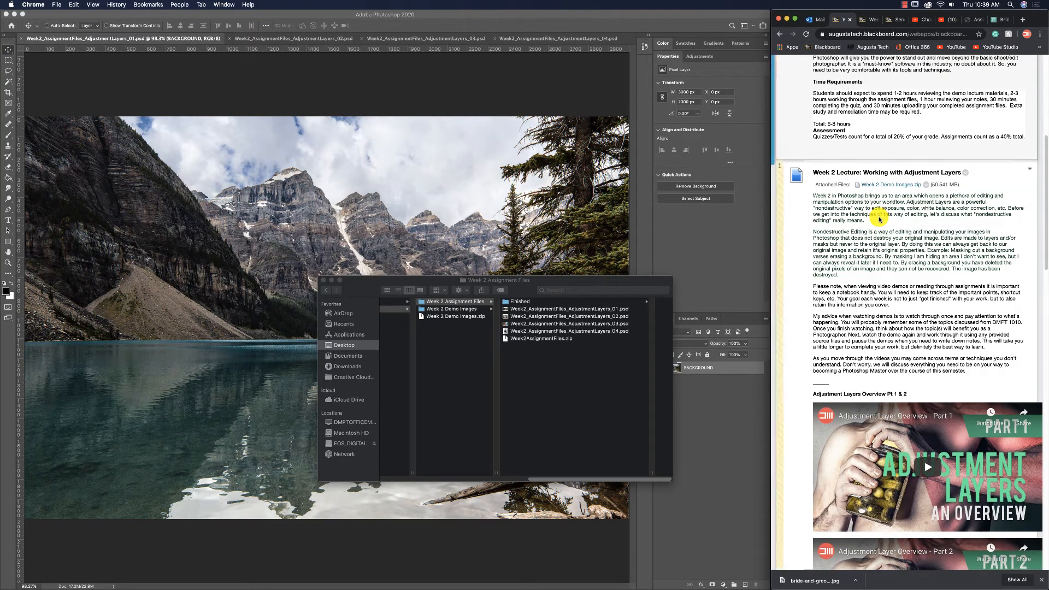
scroll(879, 219, "down", 2)
scroll(880, 218, "down", 2)
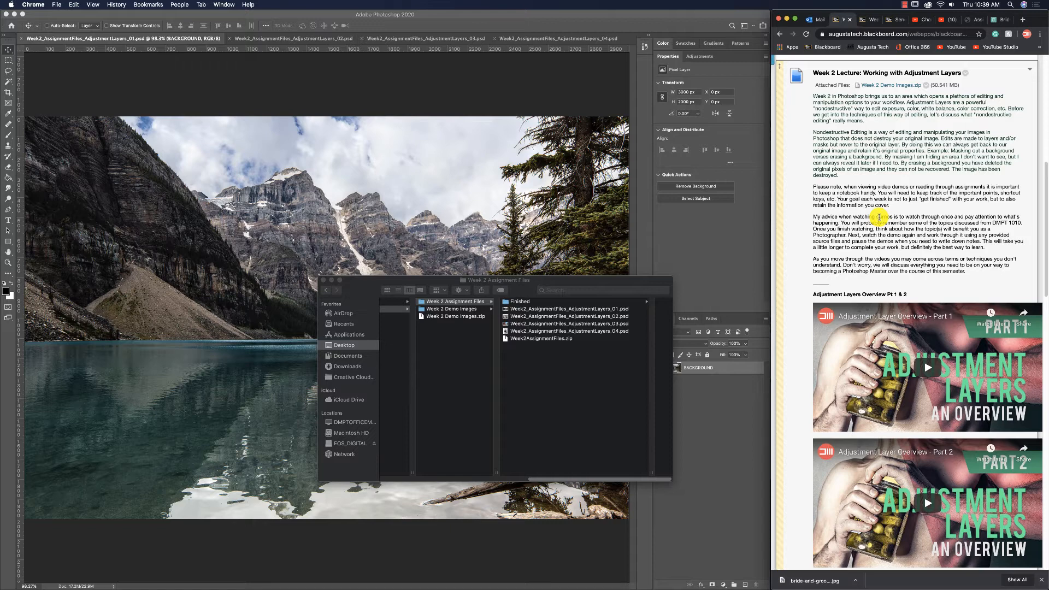
scroll(878, 217, "down", 3)
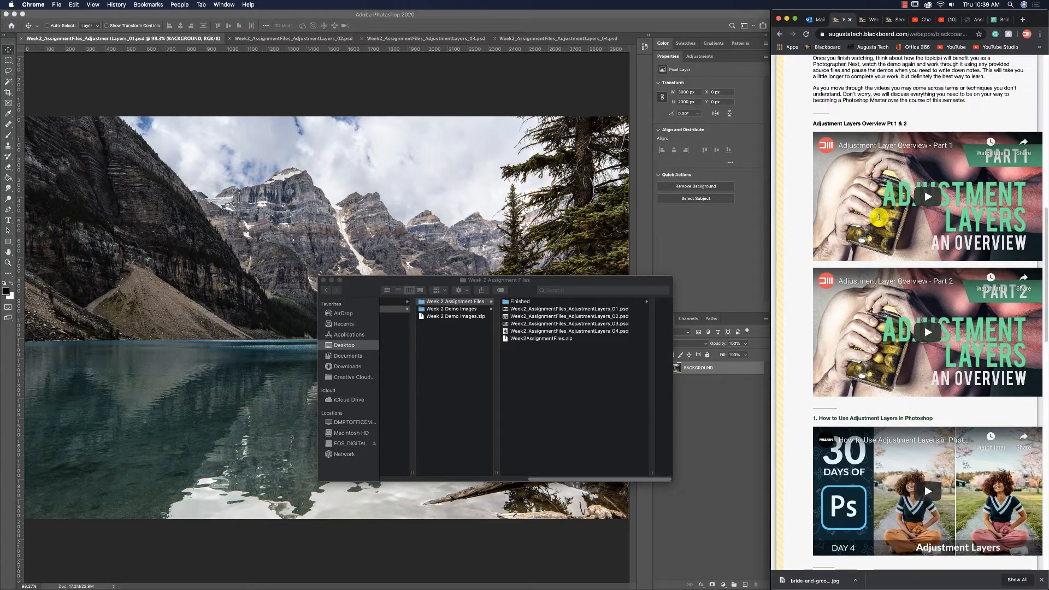
scroll(852, 344, "down", 1)
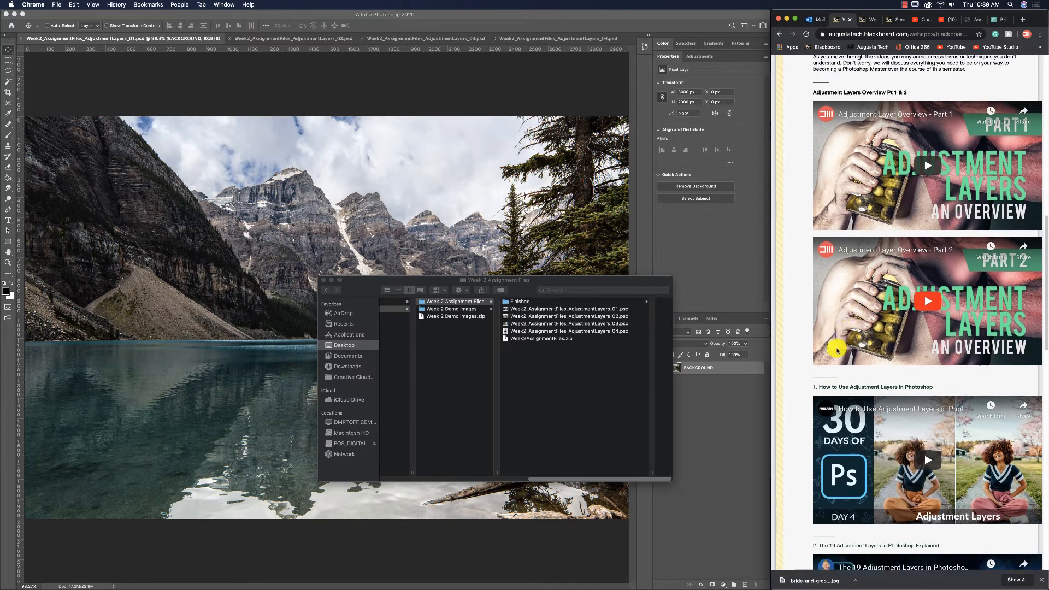
scroll(836, 350, "down", 5)
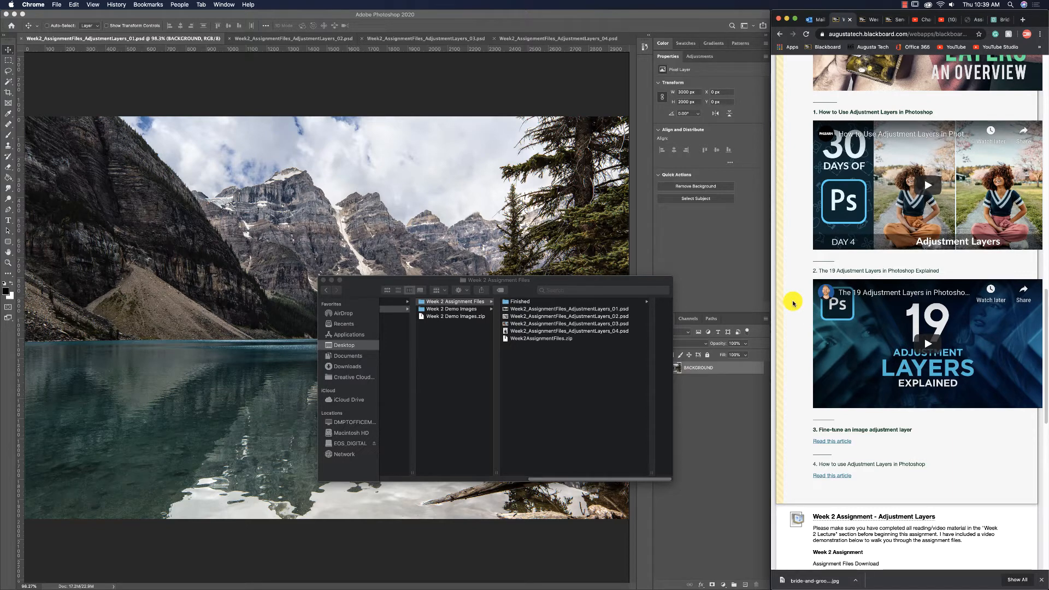
scroll(793, 303, "down", 1)
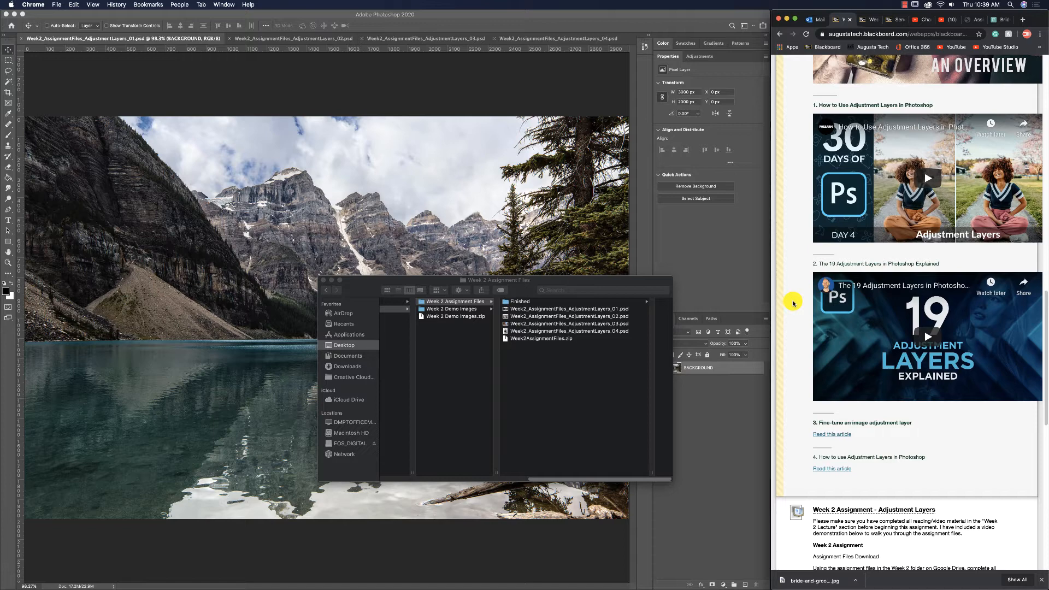
scroll(796, 306, "down", 10)
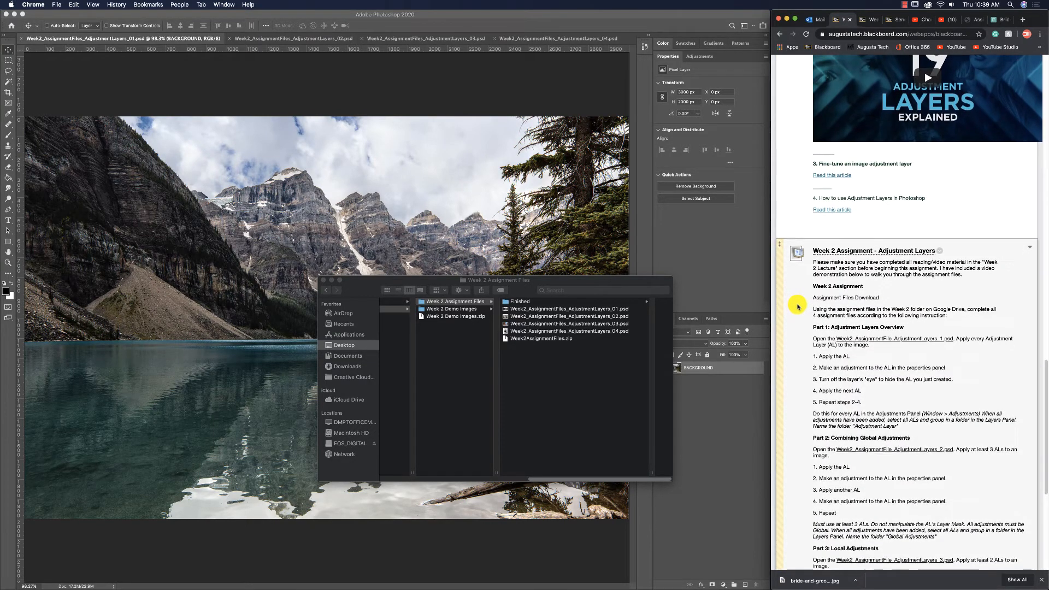
scroll(798, 303, "down", 2)
scroll(801, 300, "down", 1)
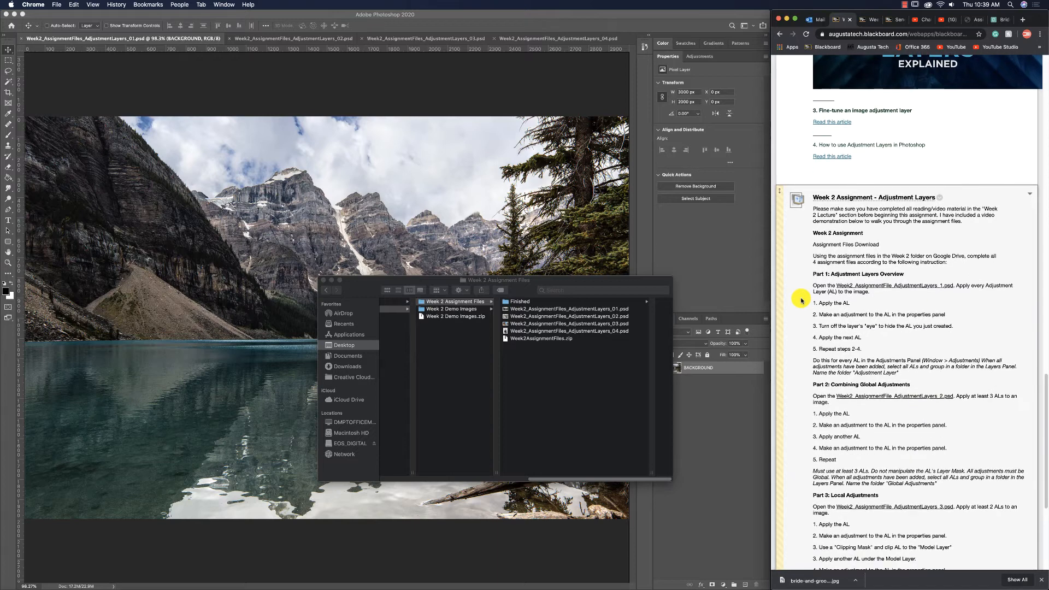
Open the Week 2 Assignment - Adjustment Layers page and read the Part 1: Adjustment Layers Overview instructions
left_click(865, 199)
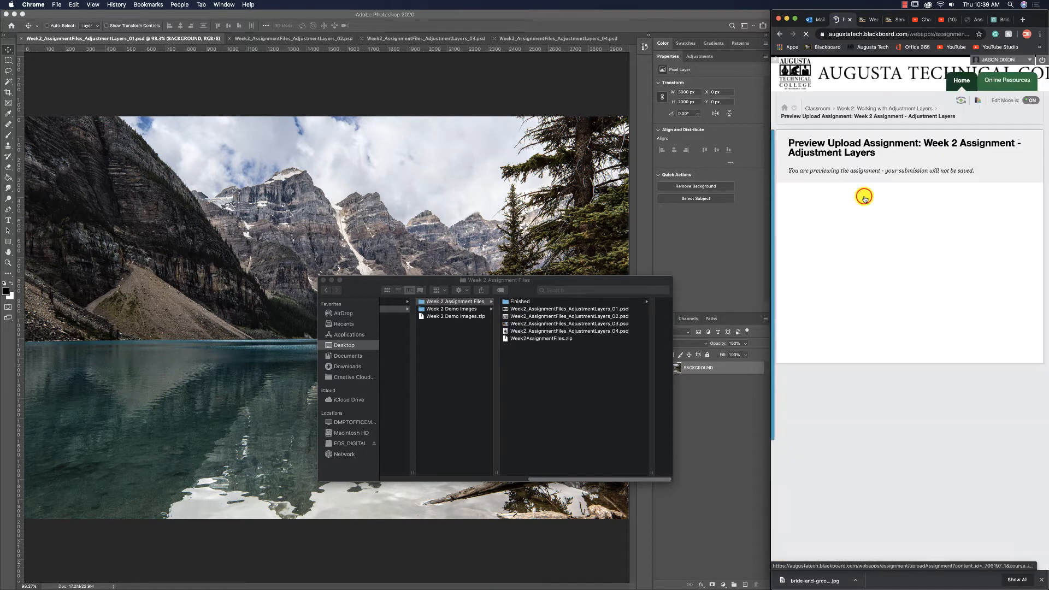
scroll(993, 281, "down", 5)
scroll(992, 281, "down", 2)
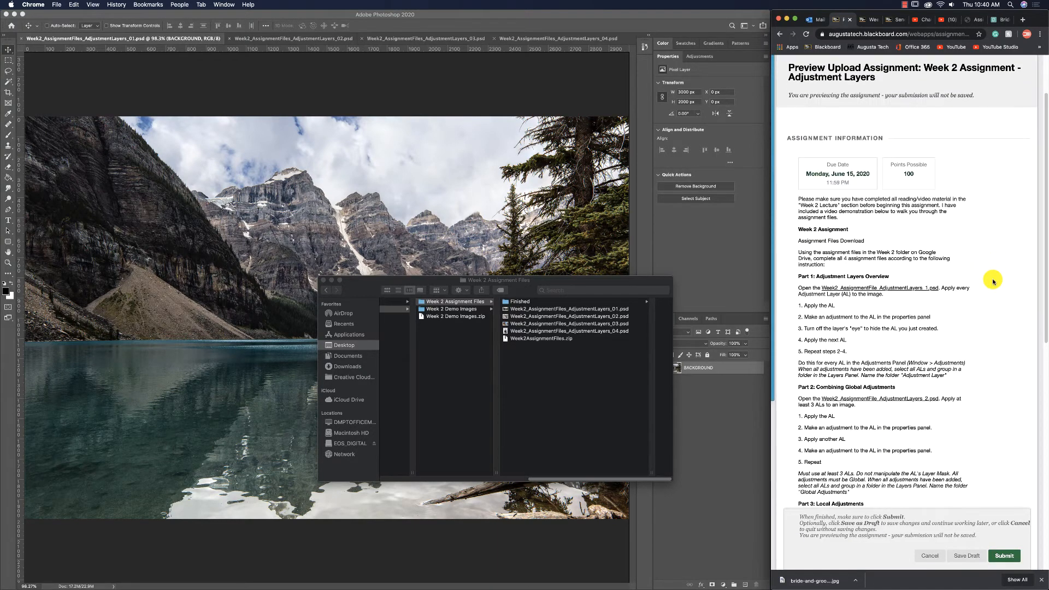
scroll(992, 281, "down", 1)
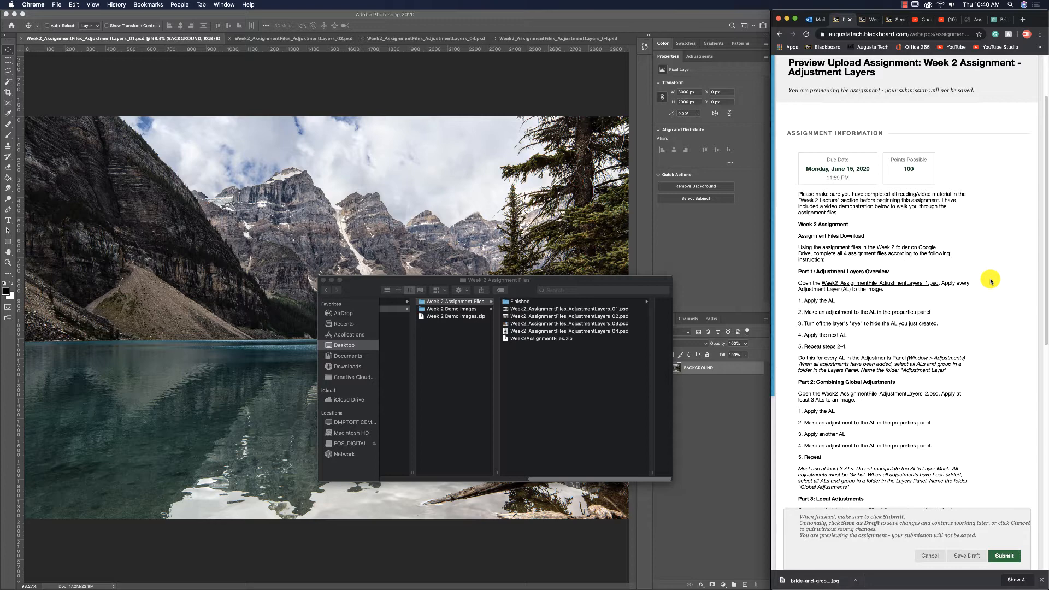
scroll(997, 276, "down", 1)
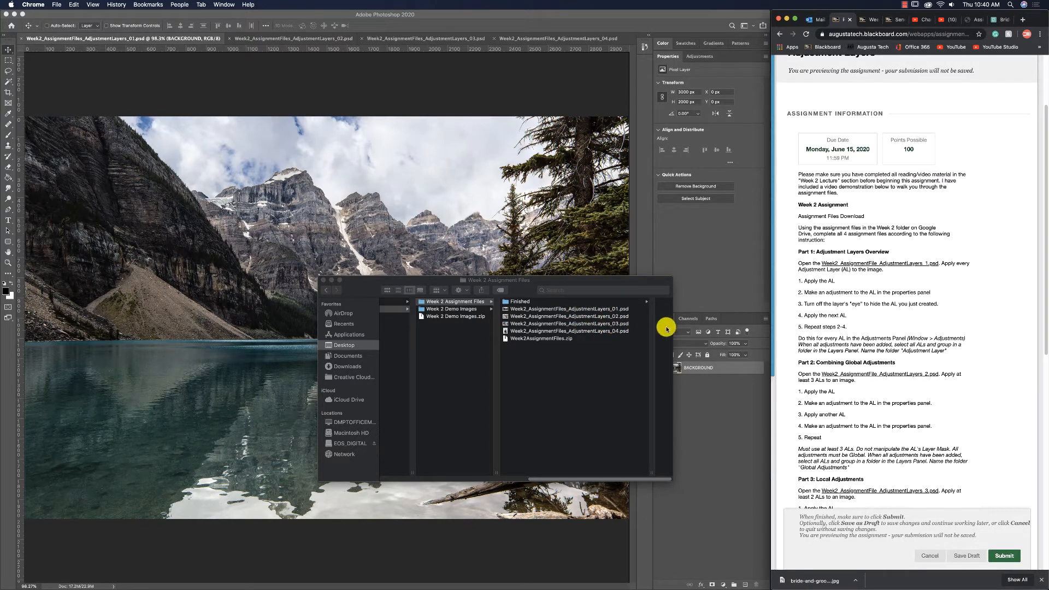
left_click_drag(798, 251, 890, 255)
left_click(797, 252)
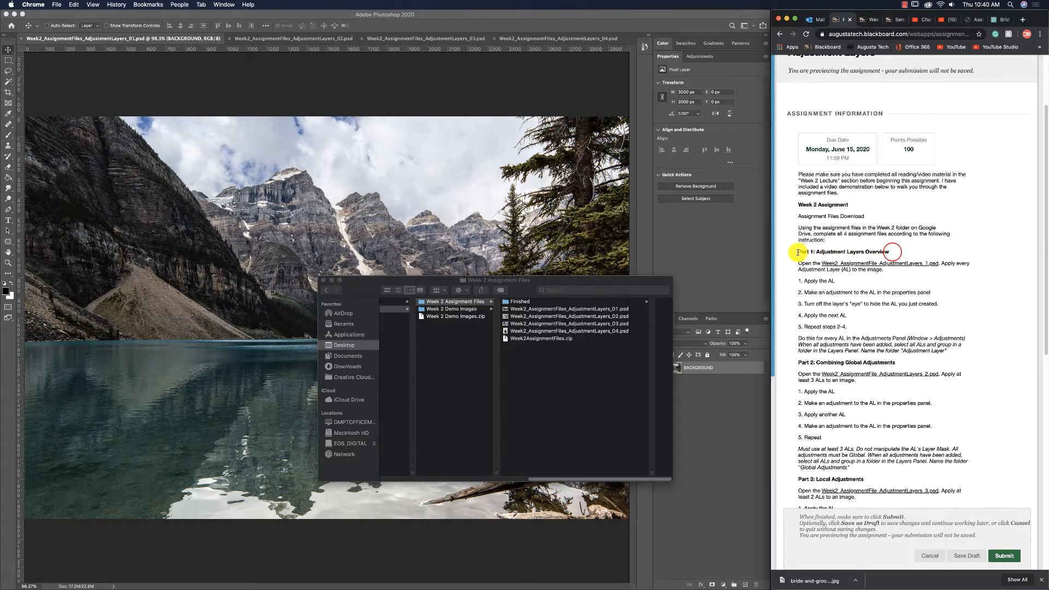
left_click_drag(812, 253, 894, 254)
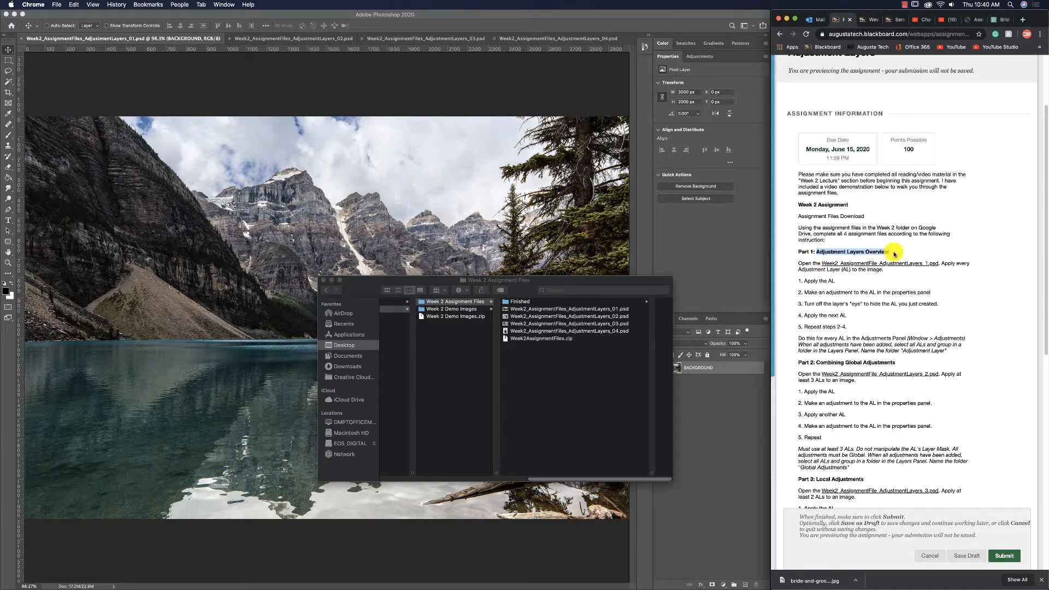
left_click(897, 254)
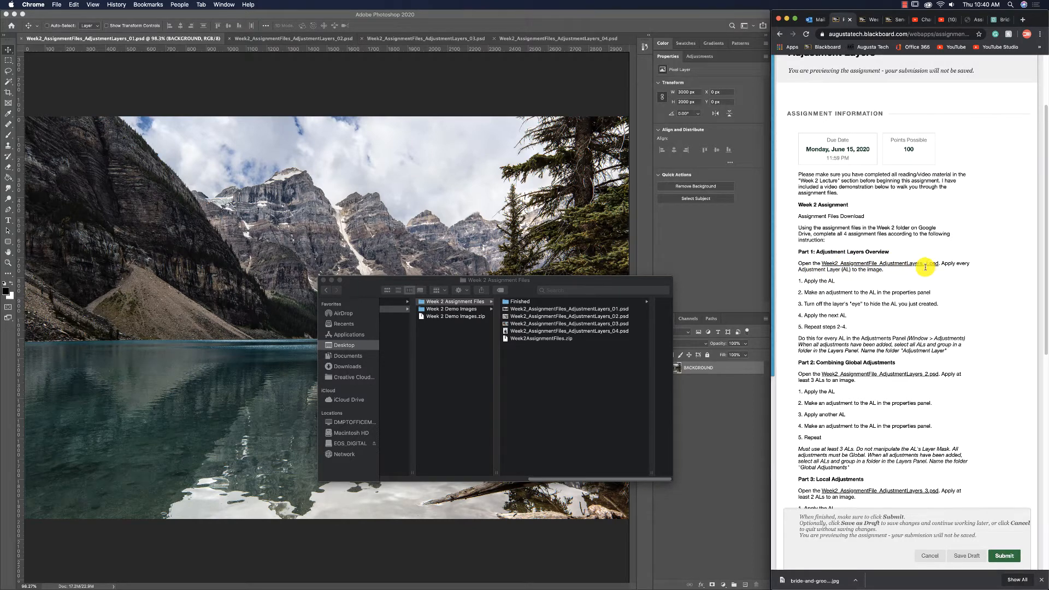
Switch to Photoshop, add a Brightness/Contrast adjustment layer with brightness 16 and contrast about 15, and hide that layer
left_click(492, 198)
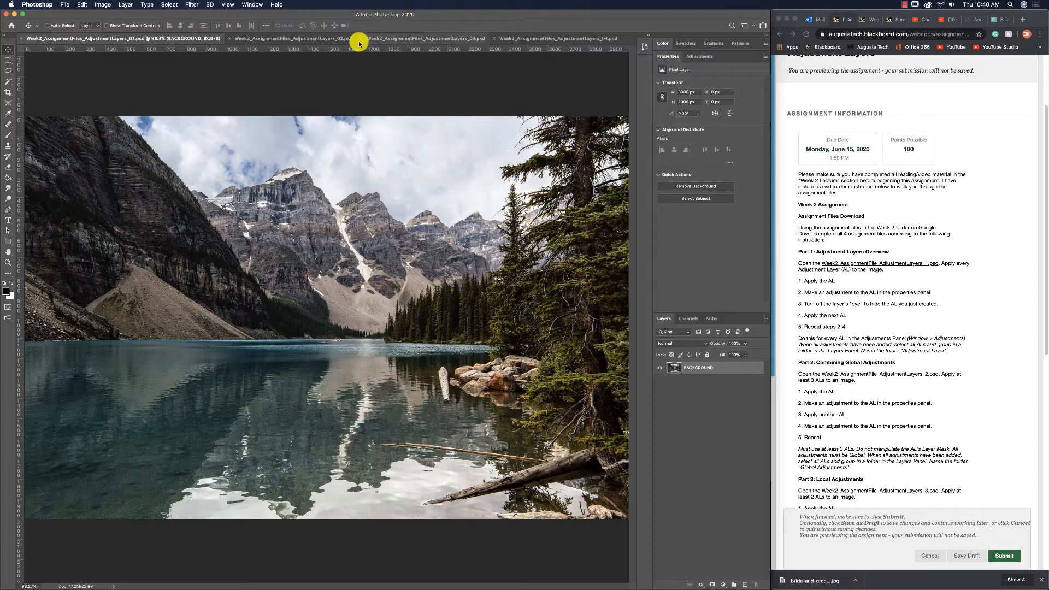
left_click(252, 5)
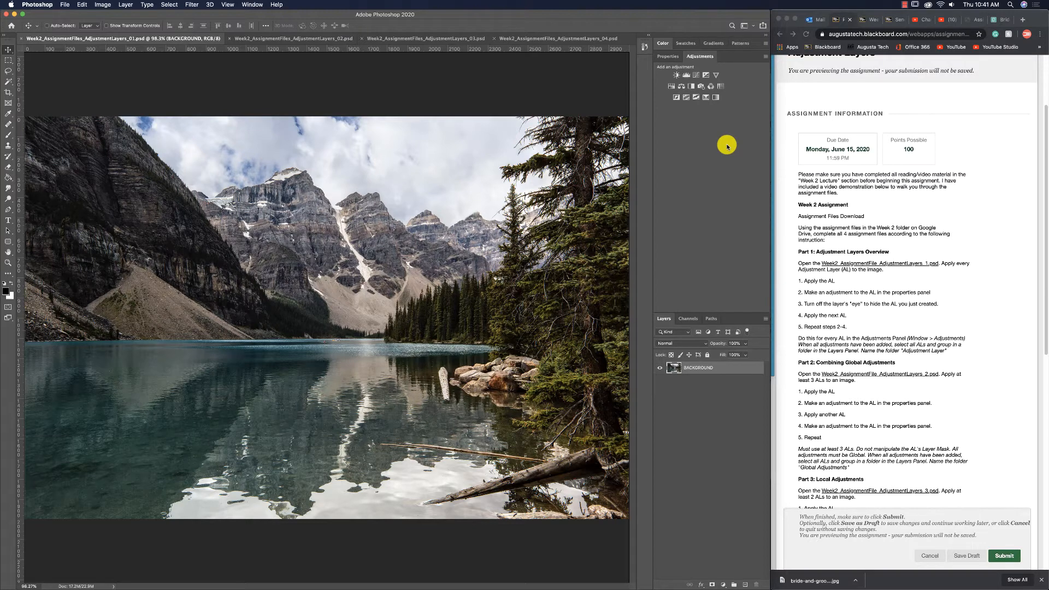
left_click(676, 77)
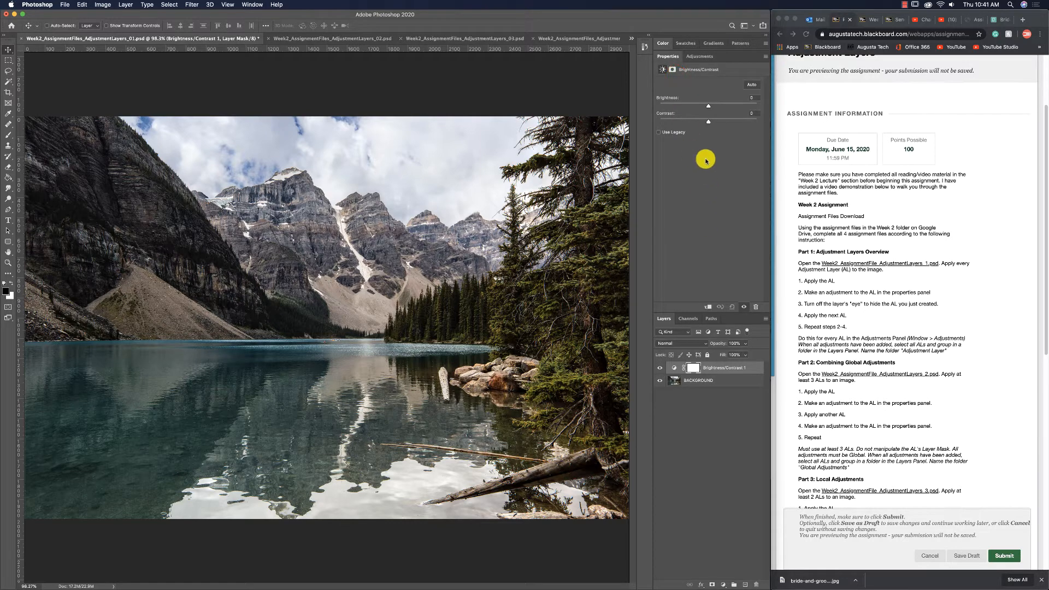
mouse_move(708, 108)
left_mouse_down()
mouse_move(713, 123)
mouse_move(714, 105)
left_mouse_up()
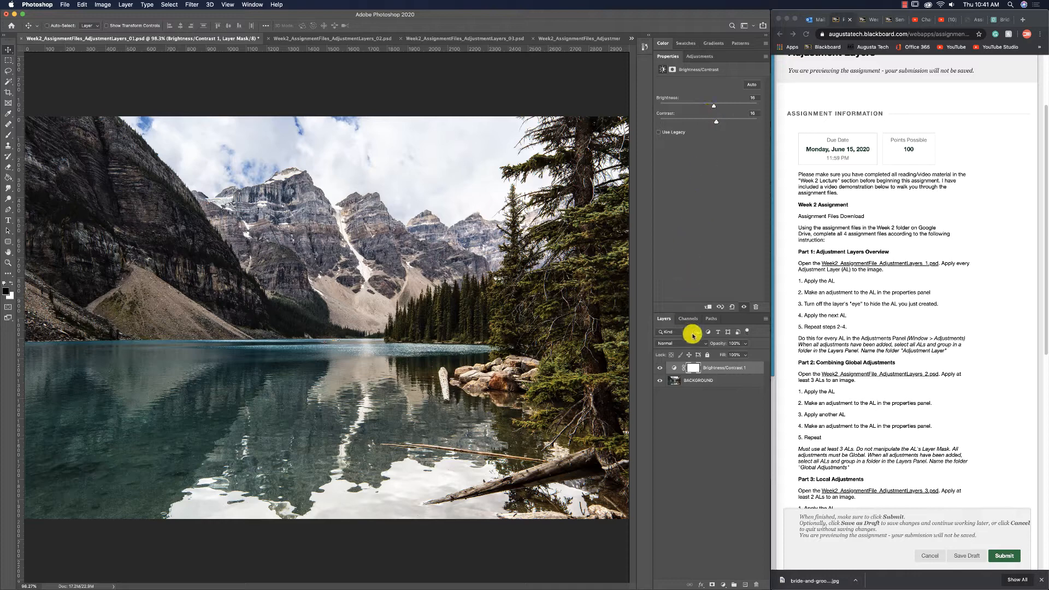
left_click(660, 367)
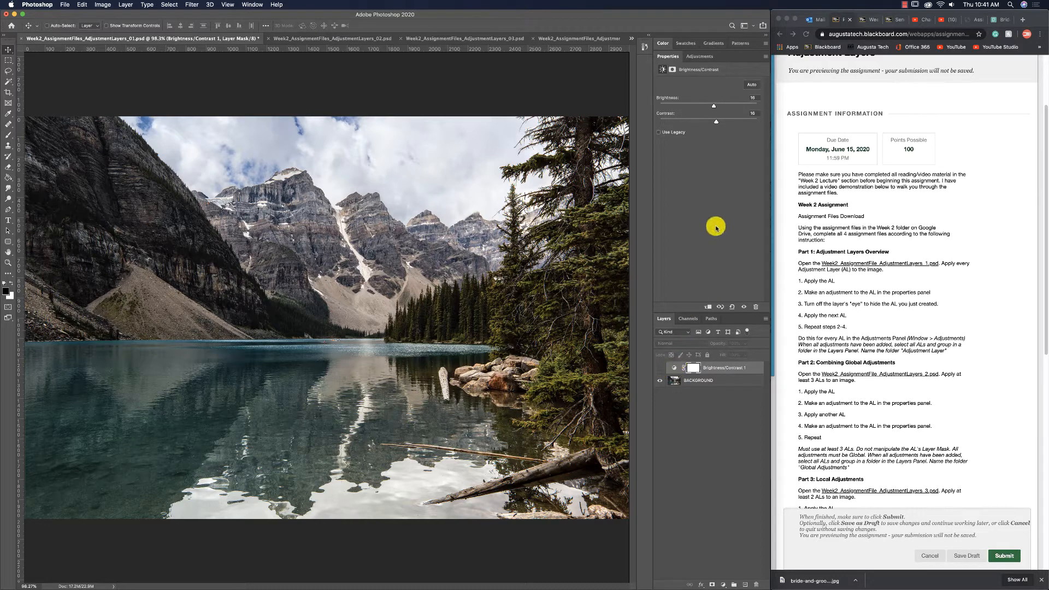
Add a Levels adjustment layer with input levels 17, 1.14 and 247, raise the output black level to about 34, and hide the layer
left_click(700, 56)
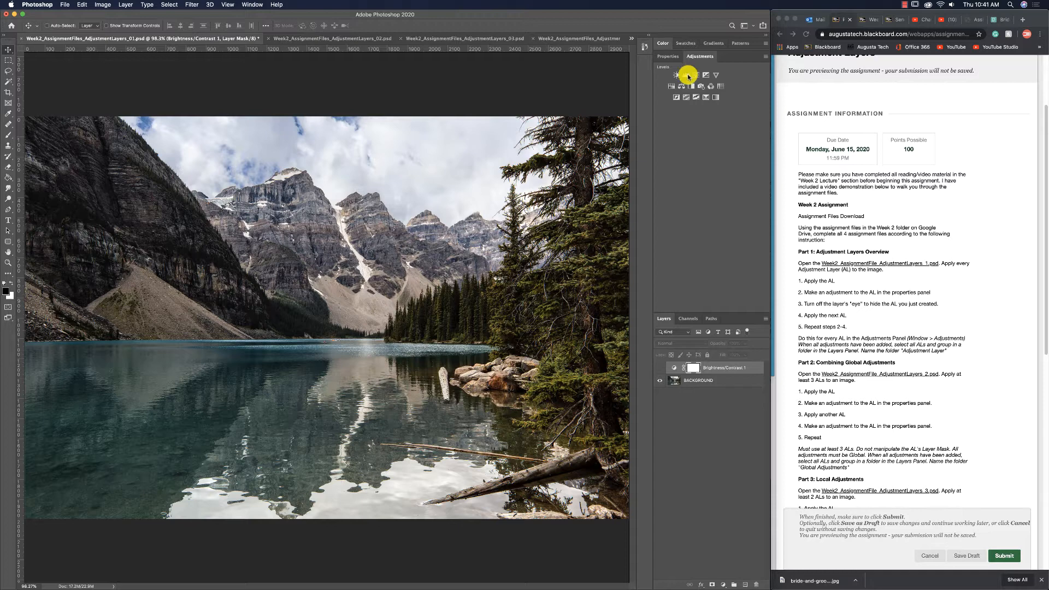
left_click(687, 75)
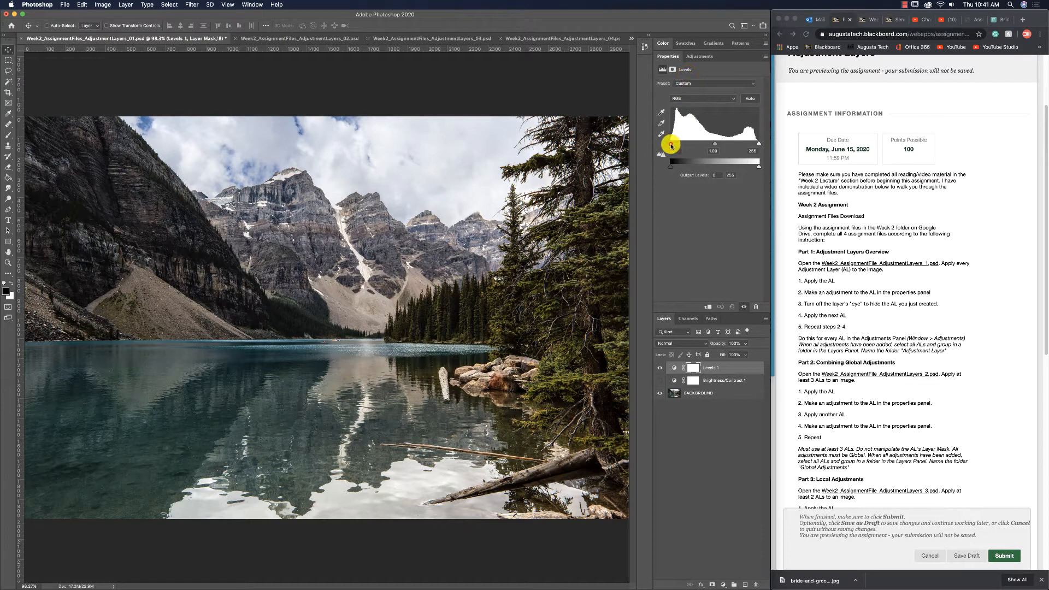
left_click_drag(670, 143, 755, 143)
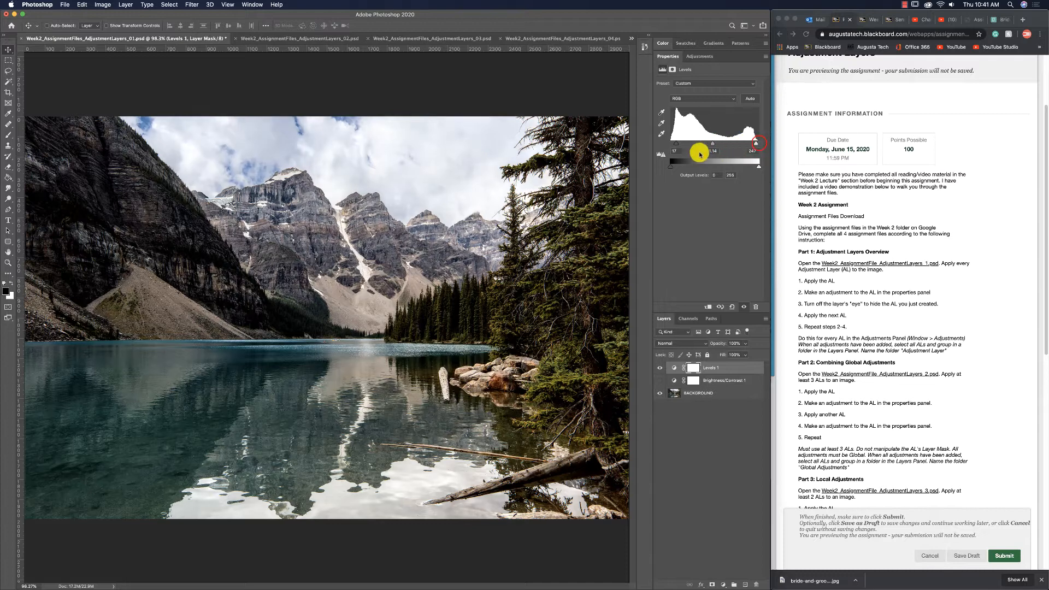
left_click_drag(672, 167, 674, 166)
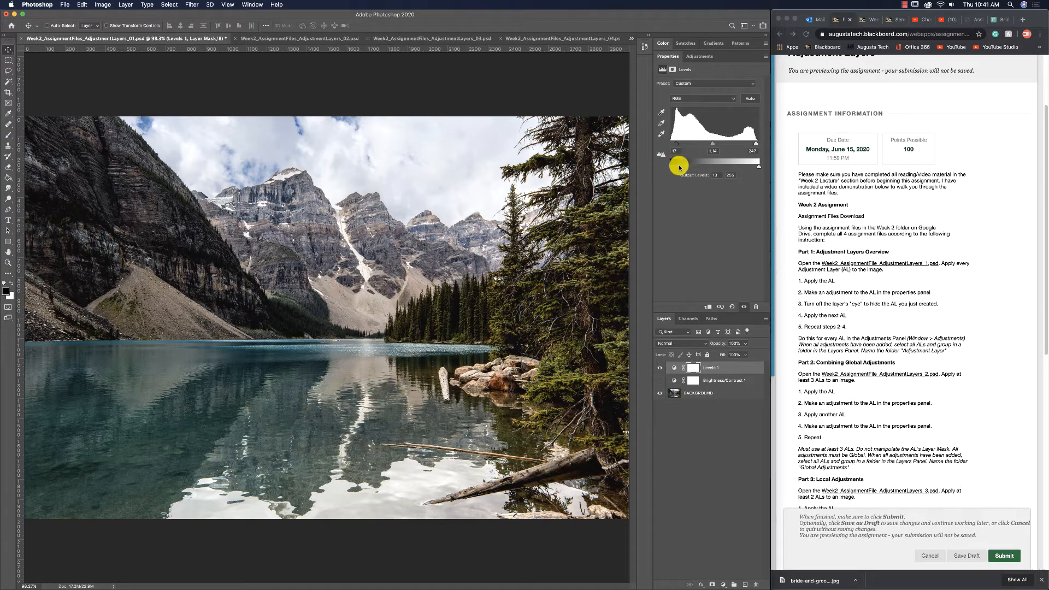
left_click_drag(677, 169, 678, 168)
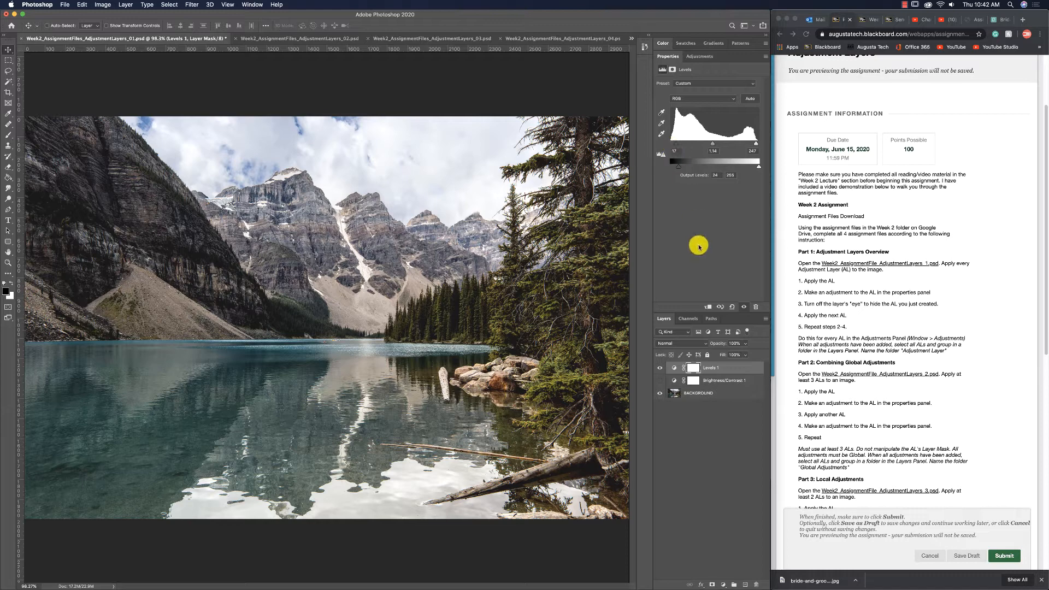
left_click(660, 369)
left_click(660, 370)
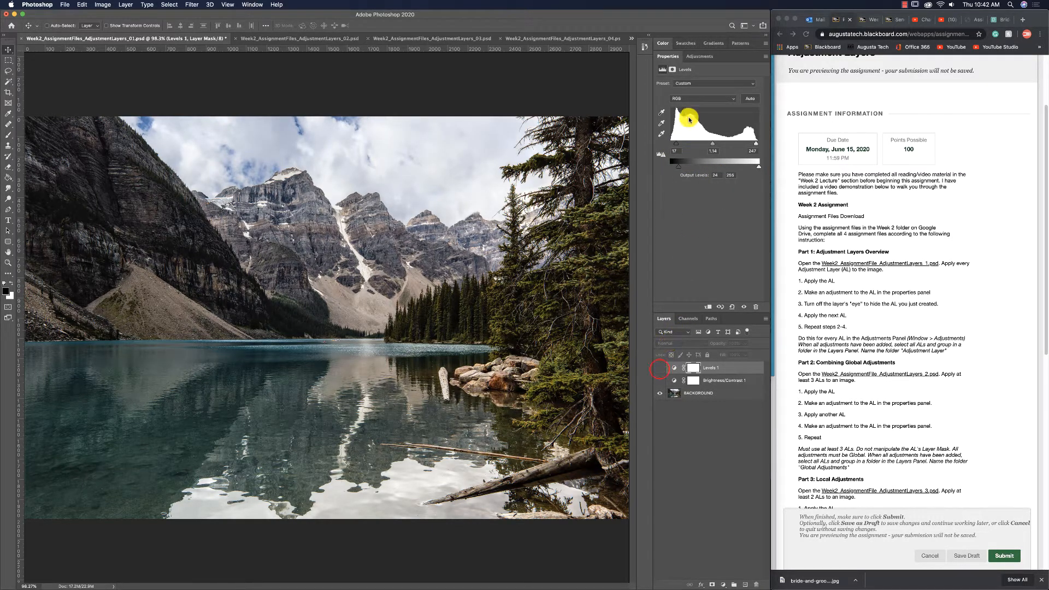
Add a Curves adjustment layer that brightens the highlights, darkens the shadows and lifts the black point, and hide the layer
left_click(698, 63)
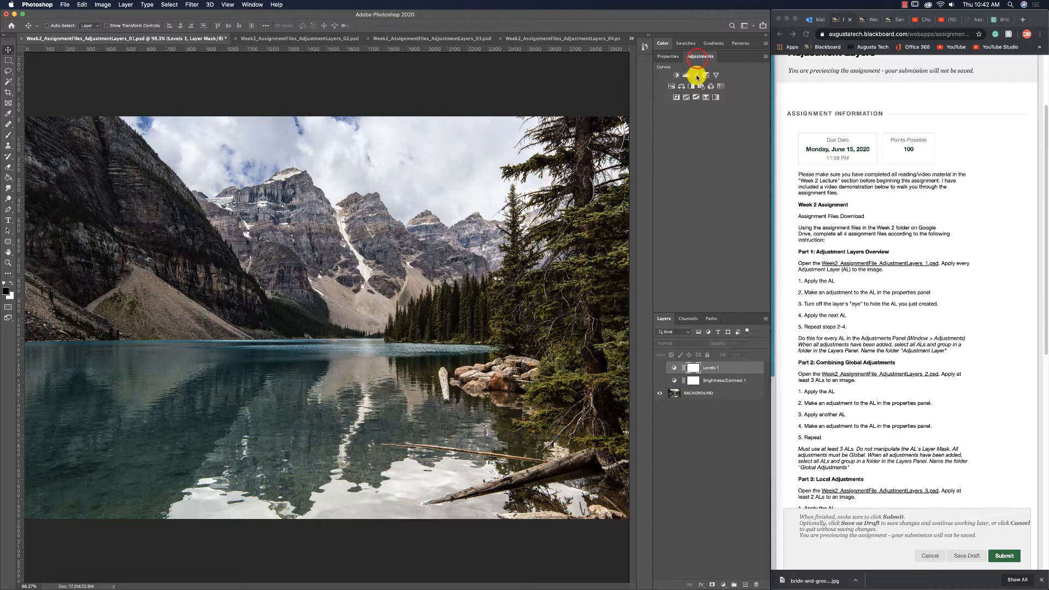
left_click(696, 76)
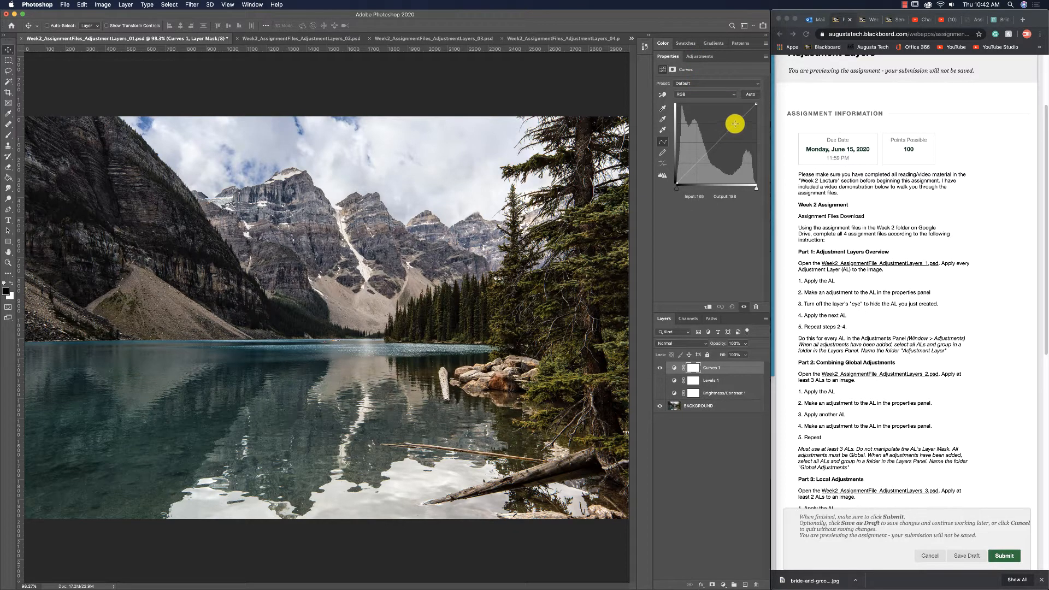
left_click_drag(735, 123, 735, 120)
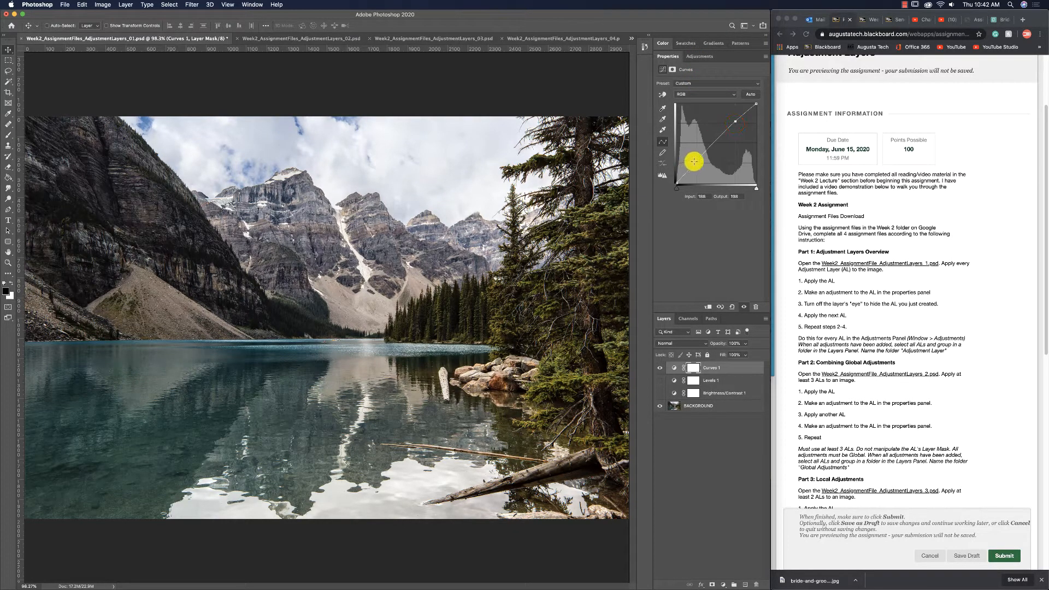
left_click_drag(696, 160, 697, 165)
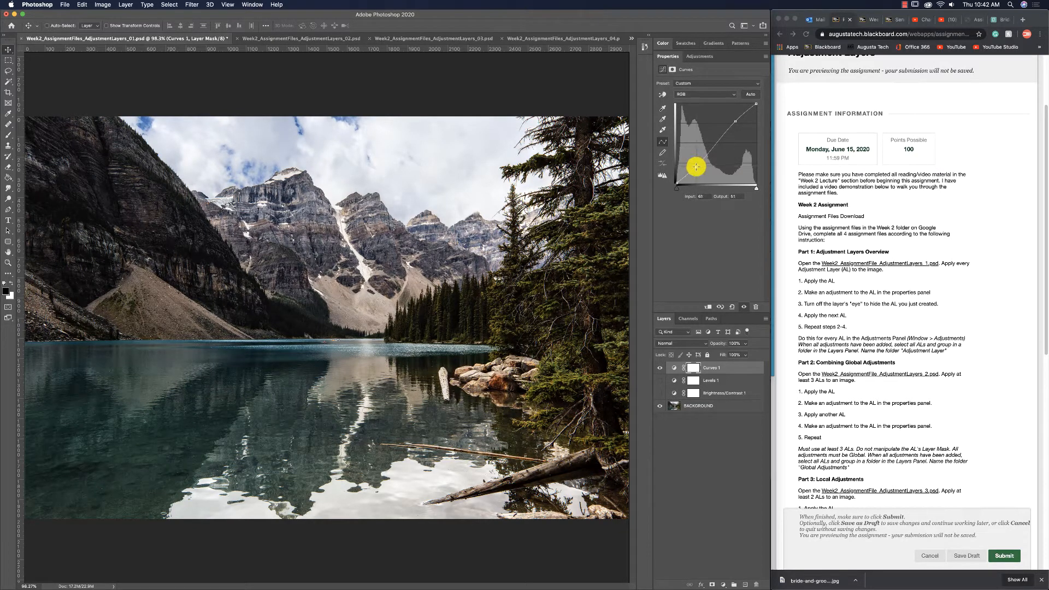
left_click_drag(677, 183, 675, 176)
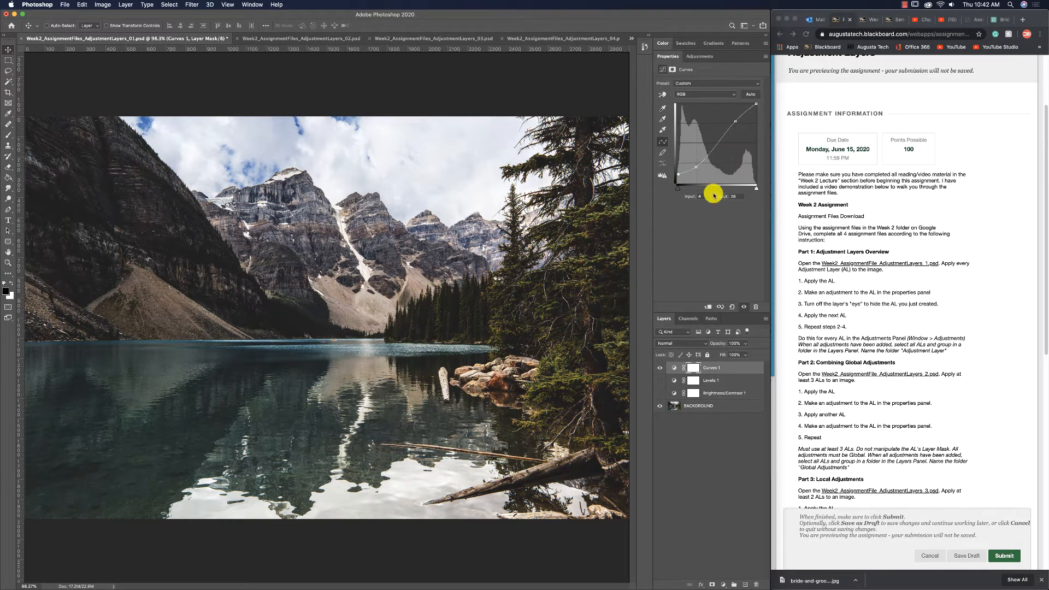
left_click(659, 367)
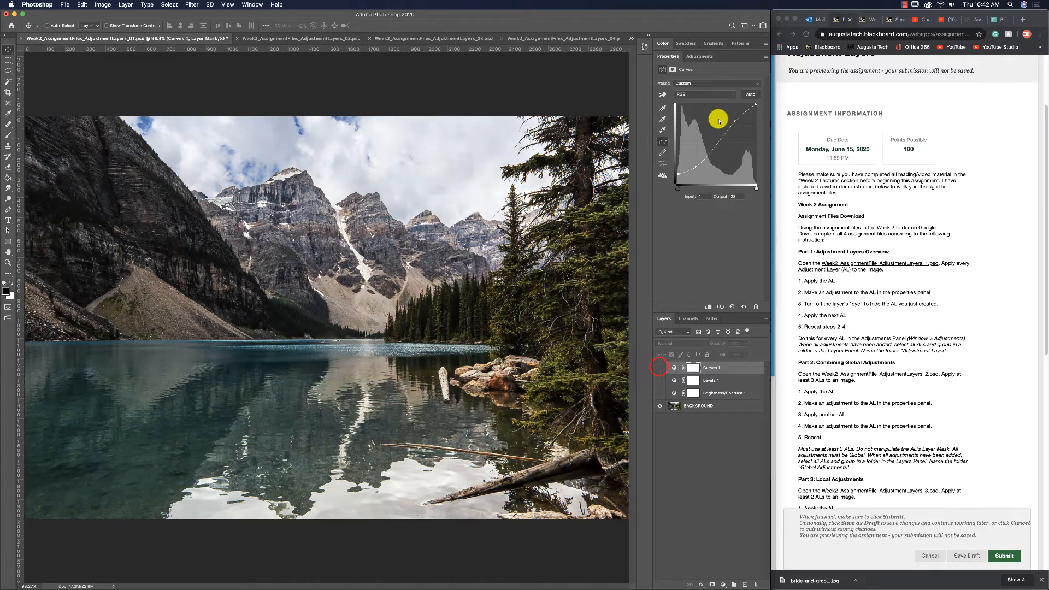
Group the Curves, Levels and Brightness/Contrast adjustment layers together above the background
left_click(705, 57)
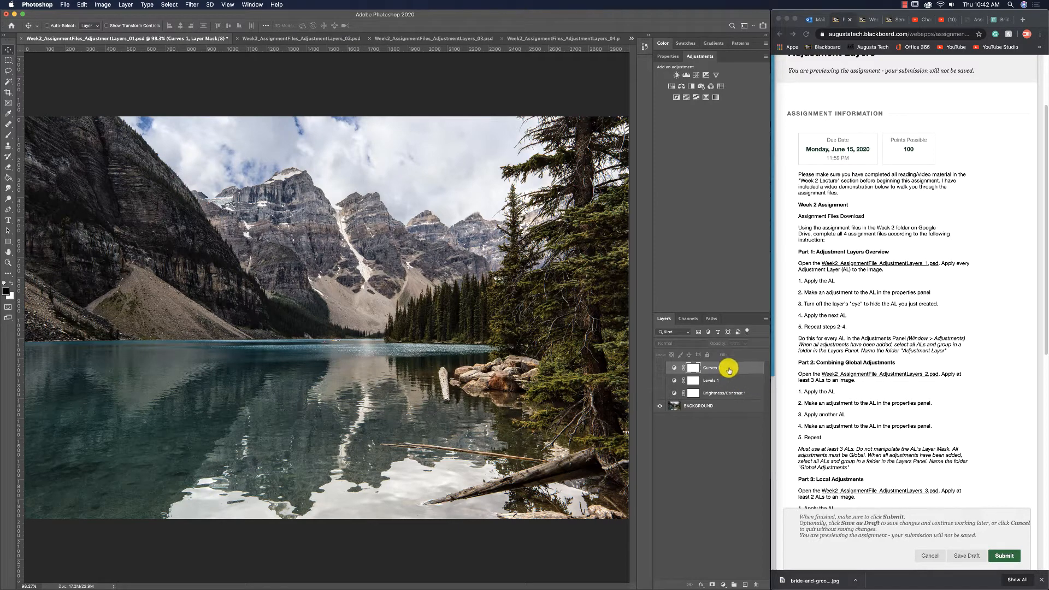
left_click(743, 393, "shift")
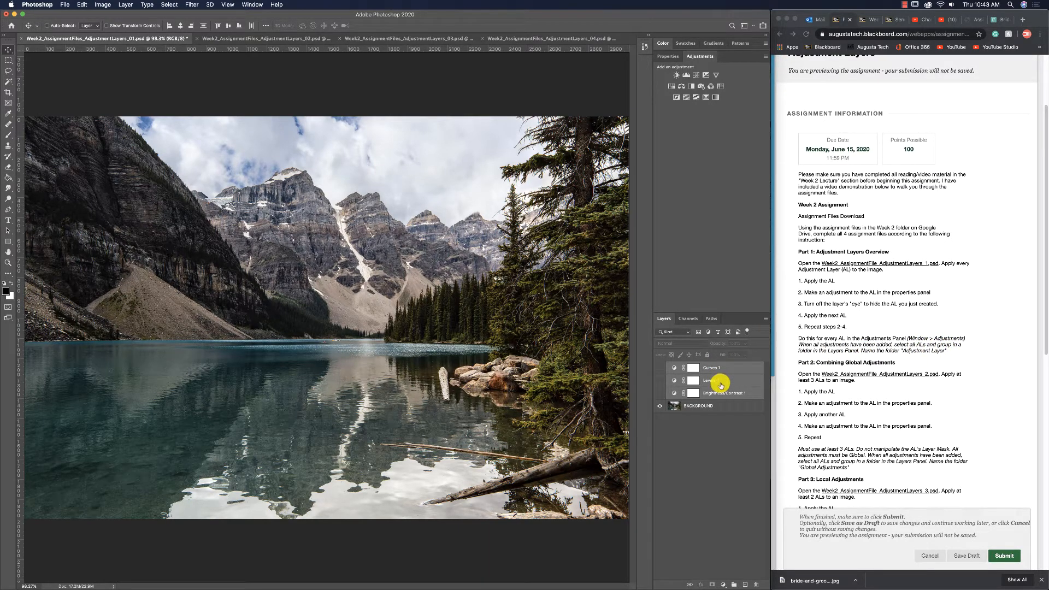
key("super+g")
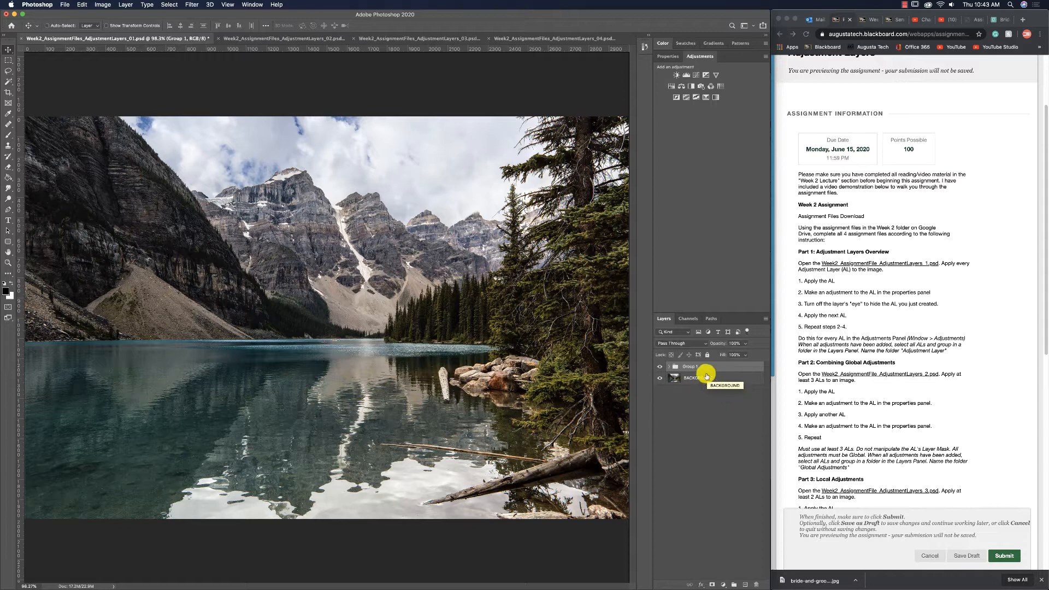
Rename the group that holds the lake photo's adjustment layers as "Adjustment Layers"
double_click(692, 371)
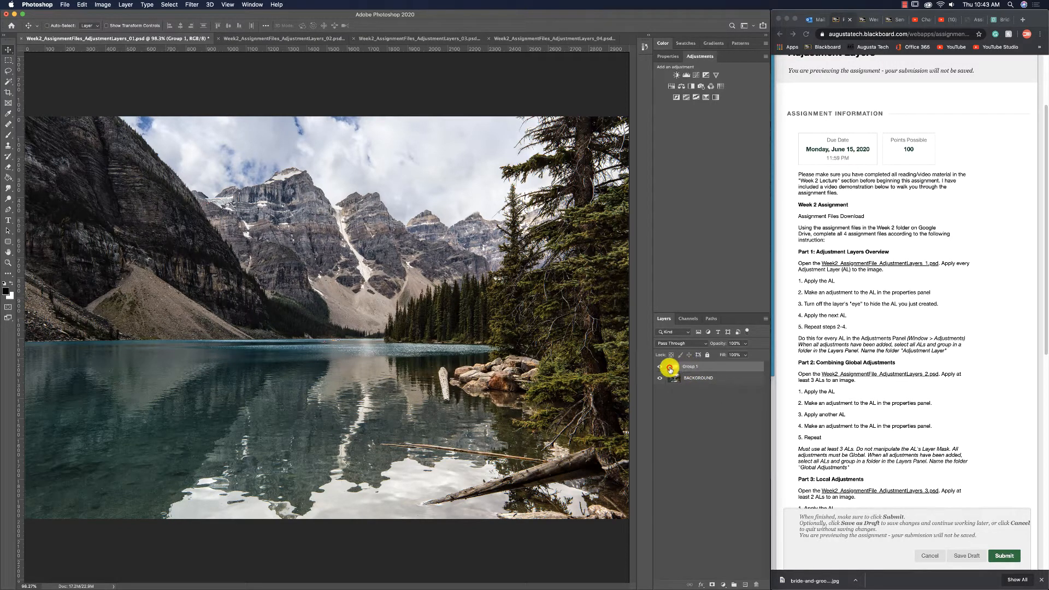
left_click(669, 368)
left_click(668, 368)
double_click(689, 367)
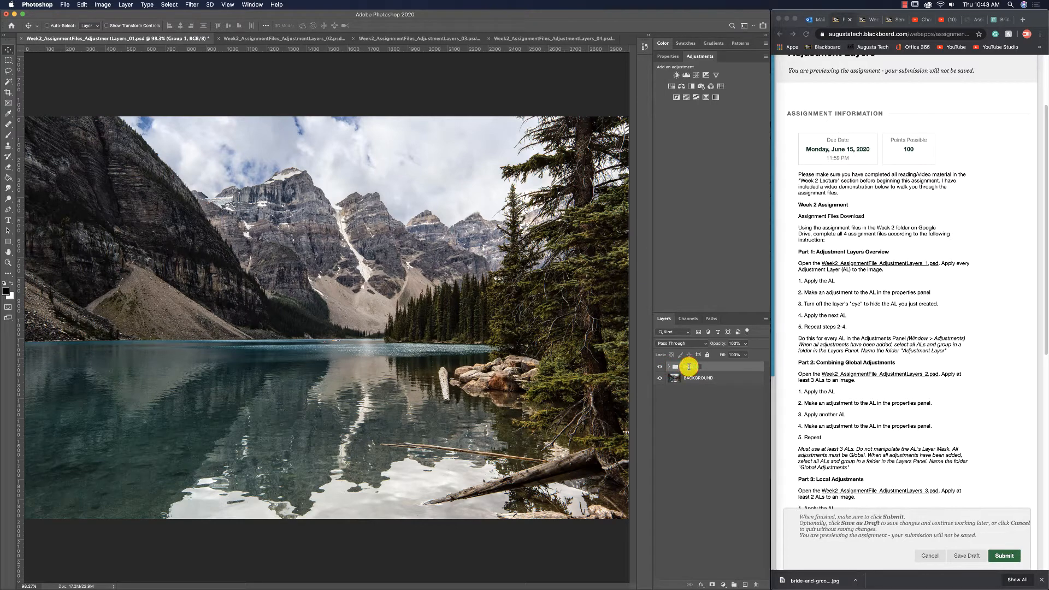
type("Adjustment Layers")
key("Return")
left_click(692, 368)
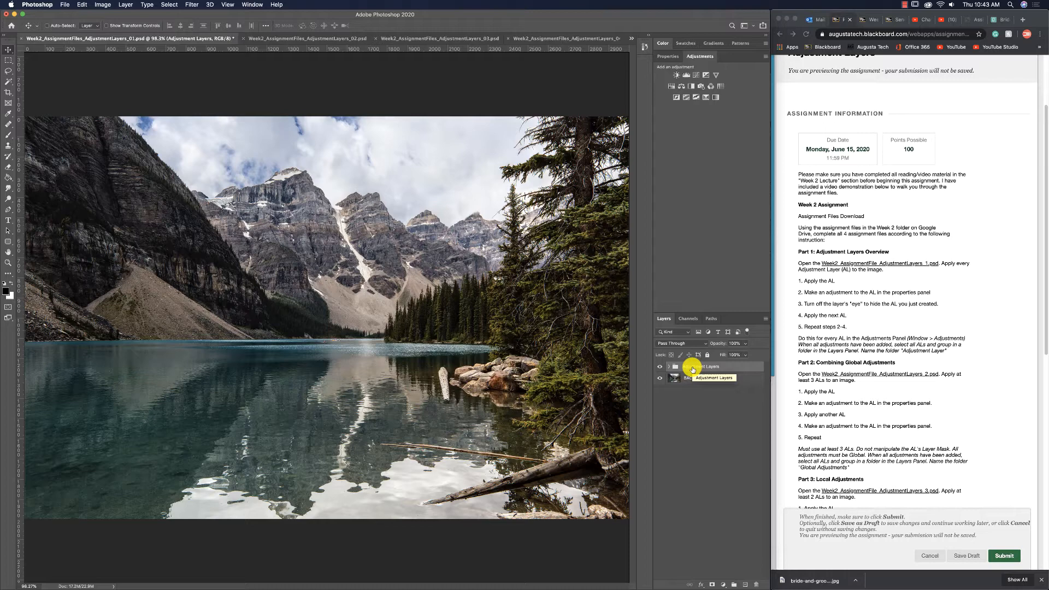
Expand the Adjustment Layers group and turn on the visibility of its Levels layer
scroll(846, 311, "down", 5)
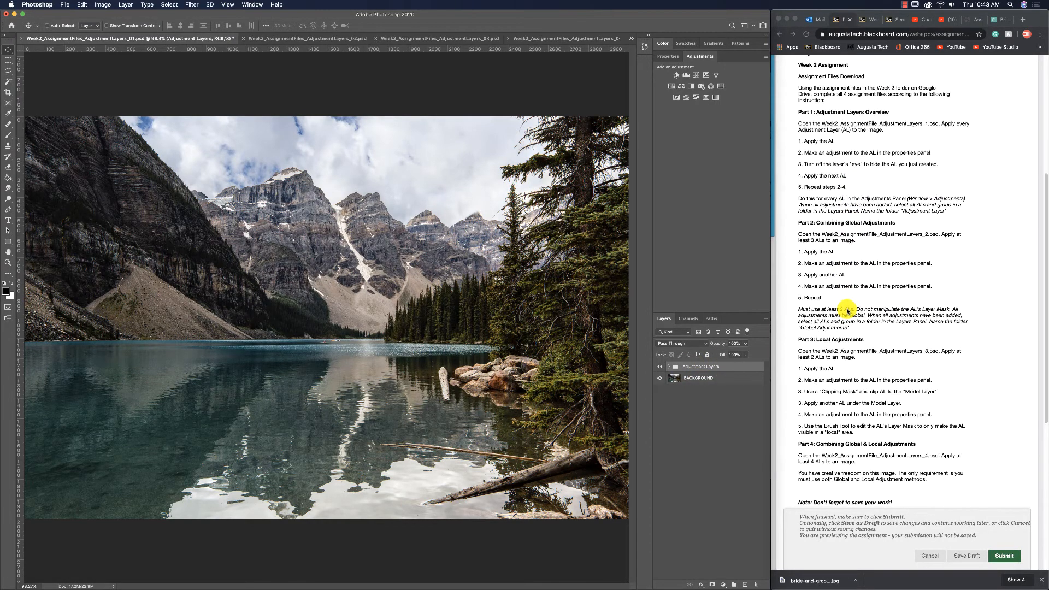
scroll(843, 309, "down", 2)
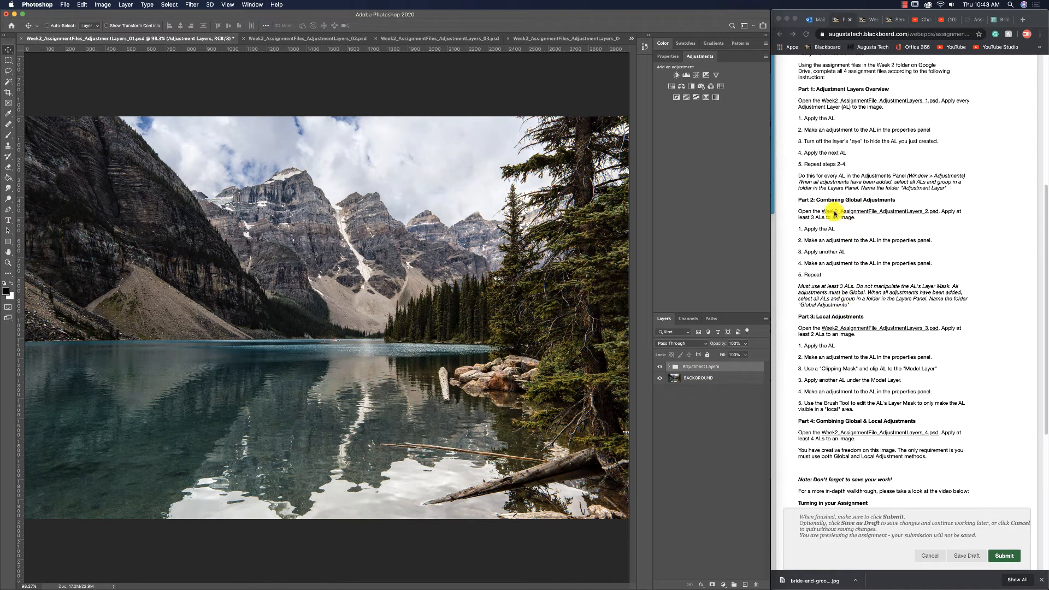
scroll(860, 183, "down", 2)
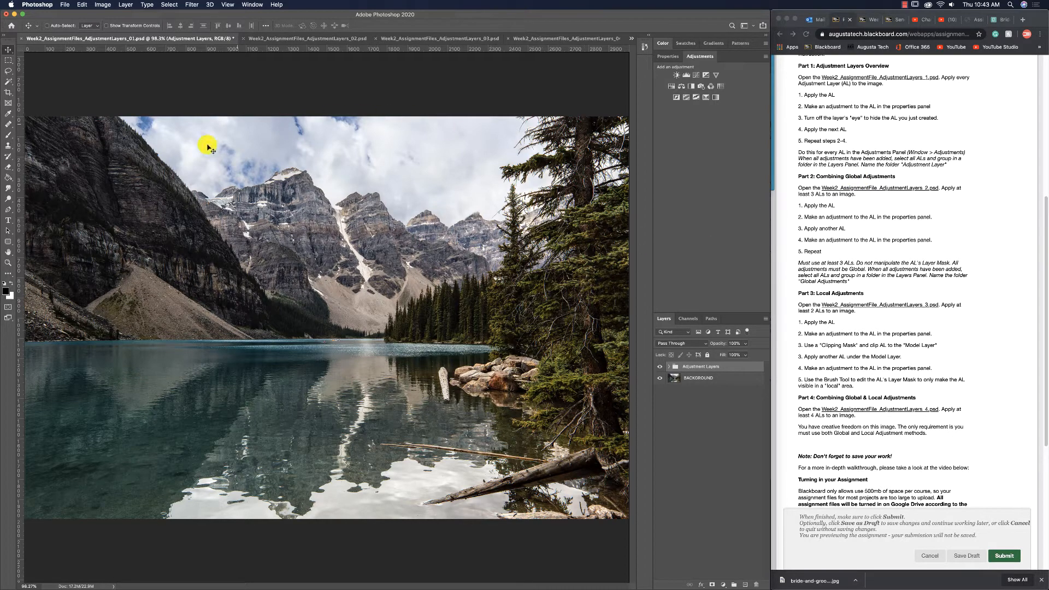
left_click(668, 367)
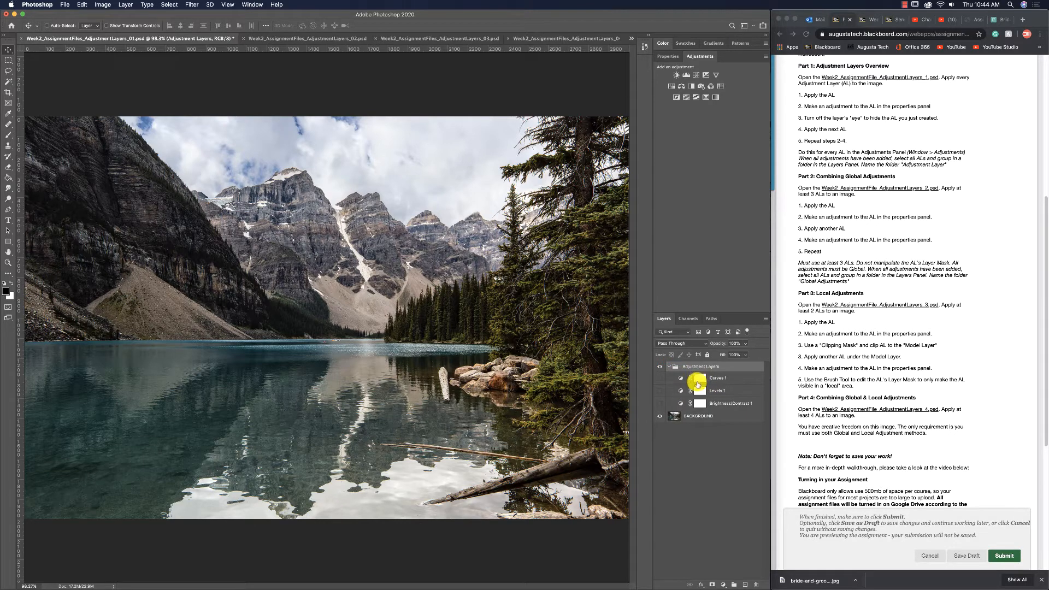
left_click(660, 390)
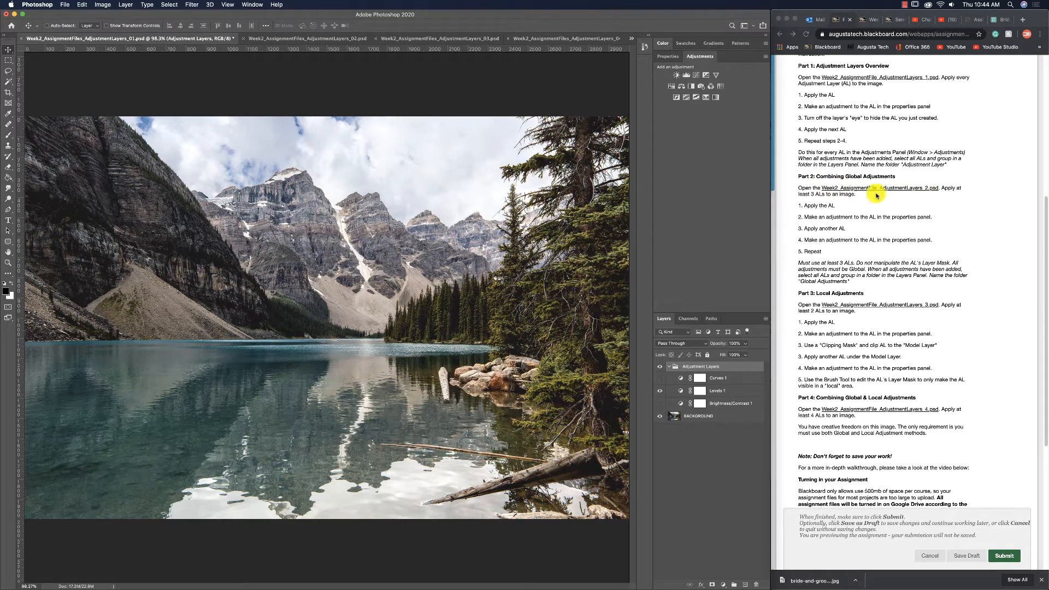
In Week2_AssignmentFiles_AdjustmentLayers_02.psd, add a Brightness/Contrast adjustment layer with brightness about -6 and contrast 10
left_click(343, 38)
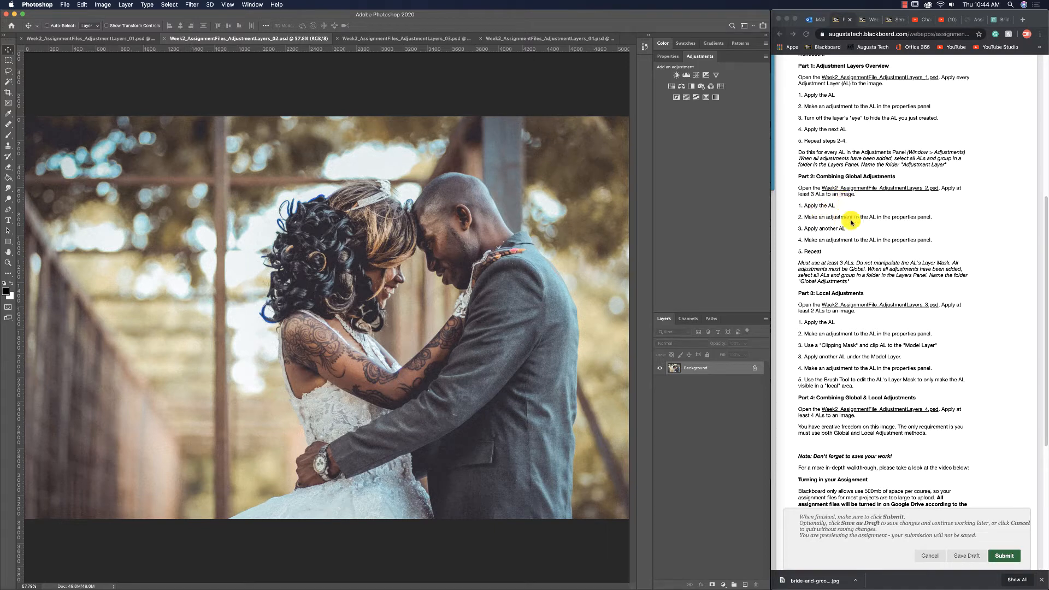
left_click(676, 75)
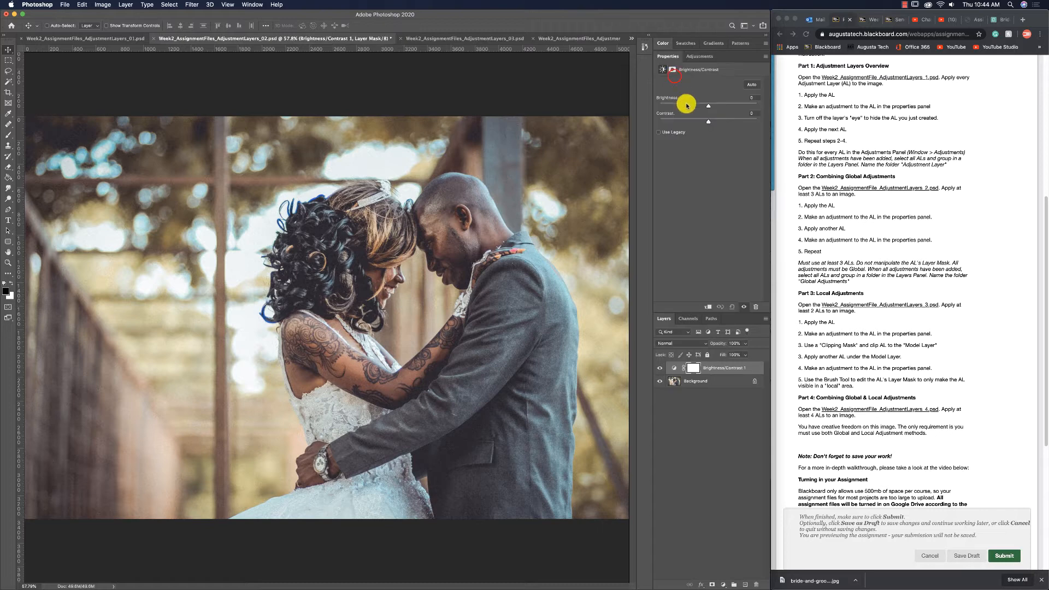
left_click_drag(709, 105, 713, 123)
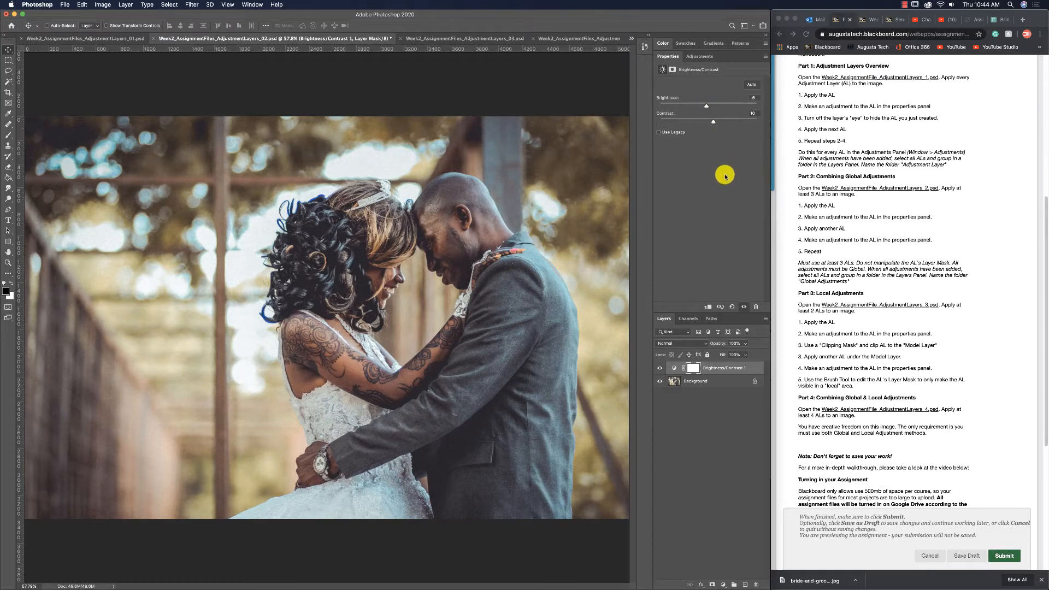
Add a Color Balance adjustment layer with the midtones at cyan-red +18 and yellow-blue about -12
left_click(709, 57)
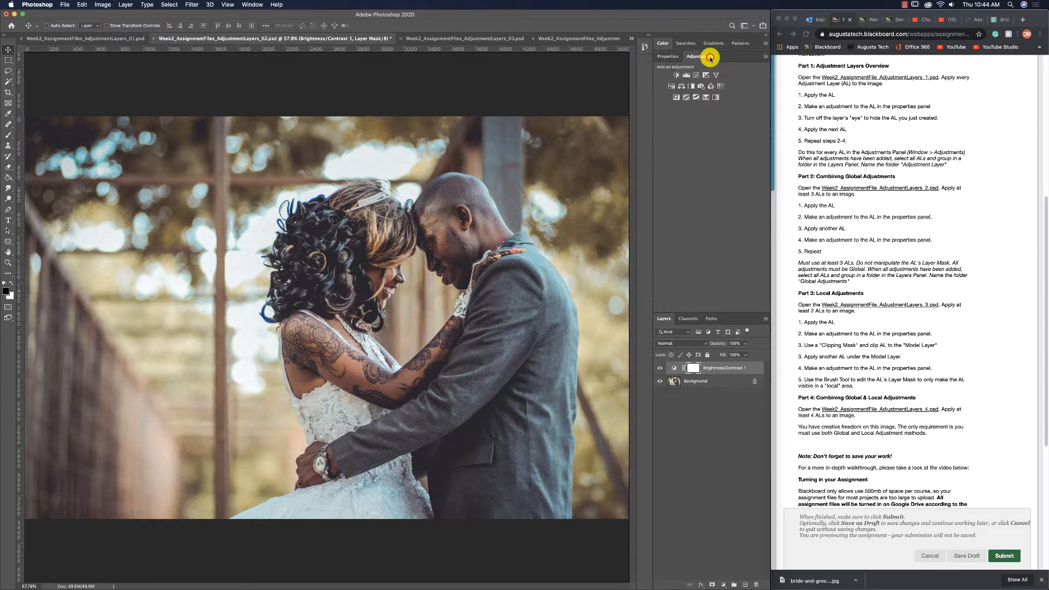
left_click(681, 87)
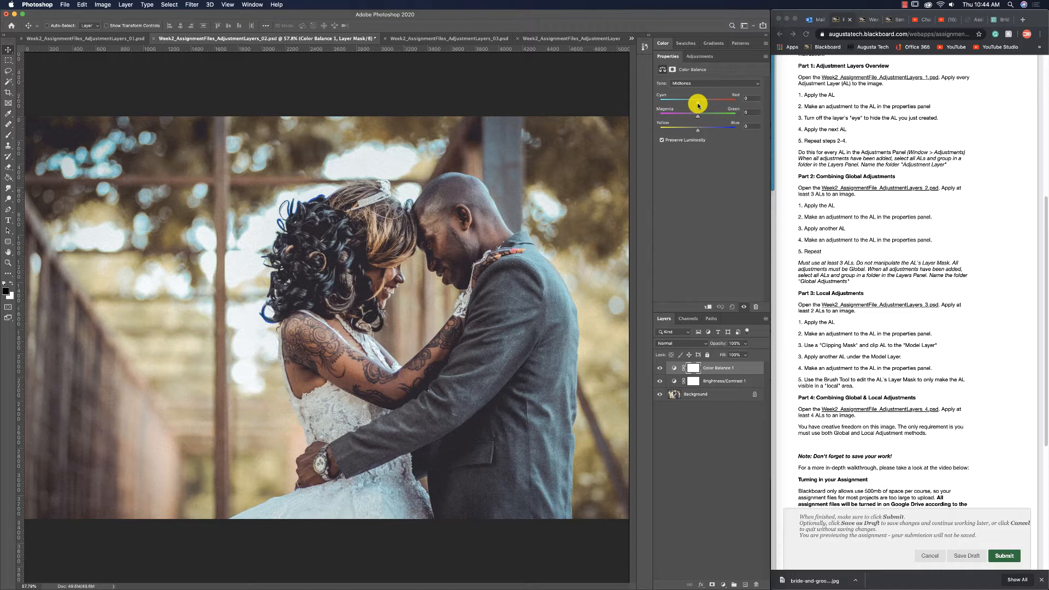
left_click_drag(698, 105, 694, 133)
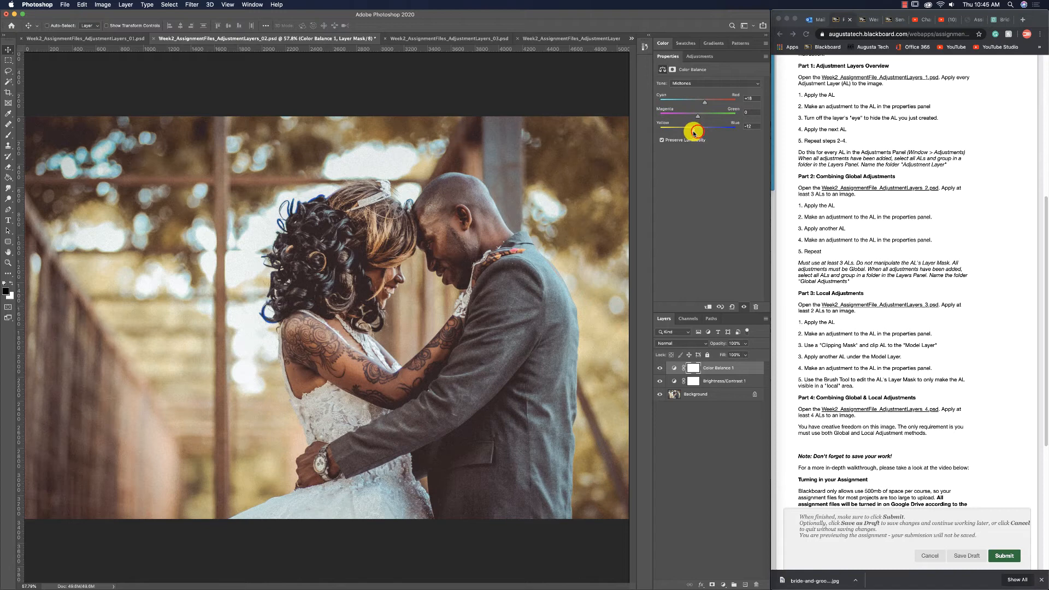
Add a Vibrance adjustment layer to the couple photo with vibrance +22 and saturation +4
left_click(699, 57)
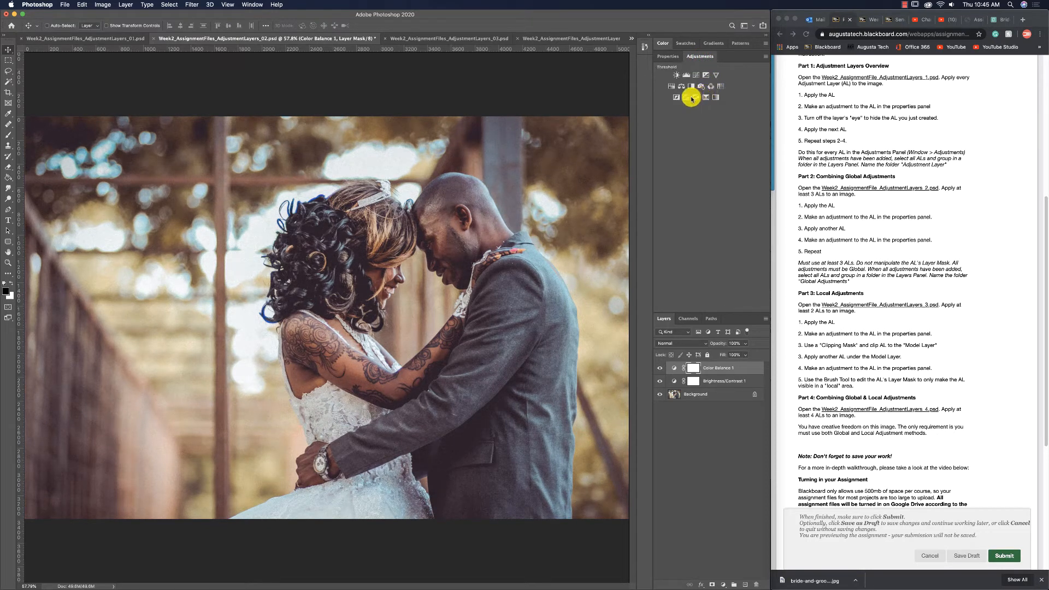
left_click(715, 75)
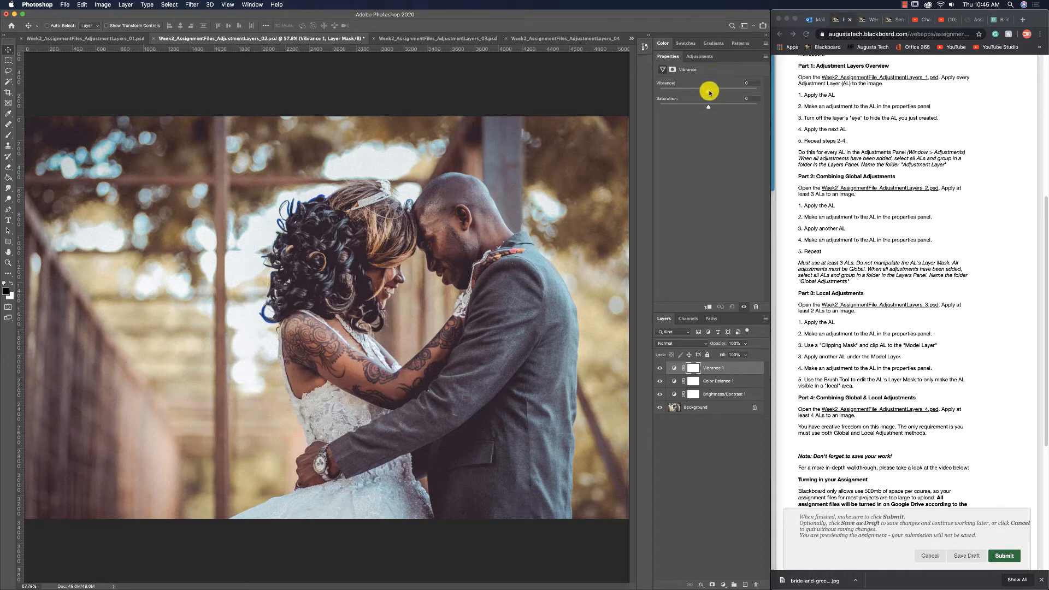
left_click_drag(709, 92, 715, 92)
left_click(674, 367)
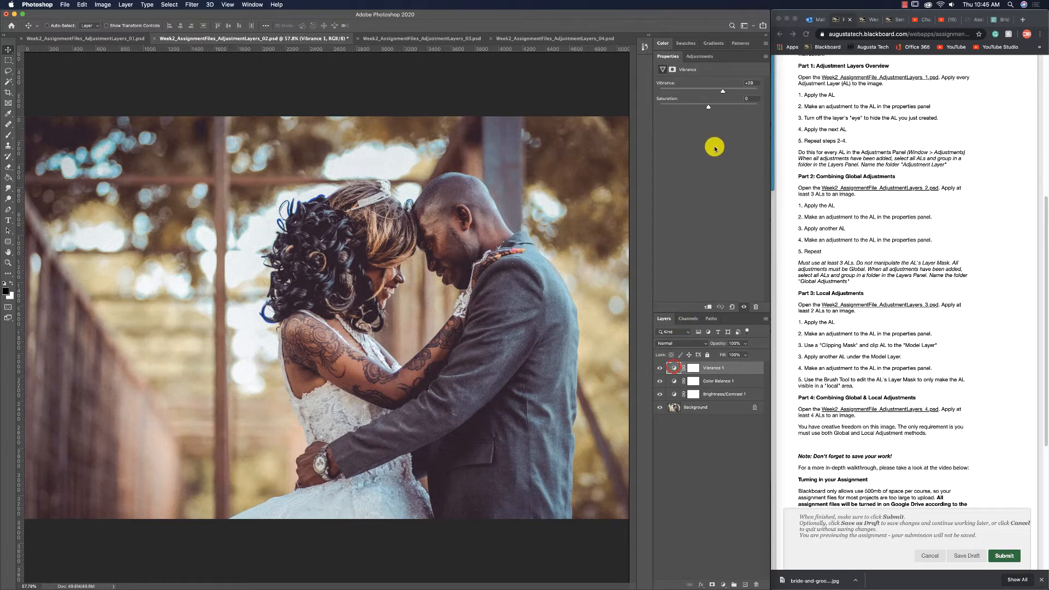
mouse_move(708, 93)
left_mouse_down()
mouse_move(725, 91)
mouse_move(733, 106)
mouse_move(685, 108)
mouse_move(712, 108)
left_mouse_up()
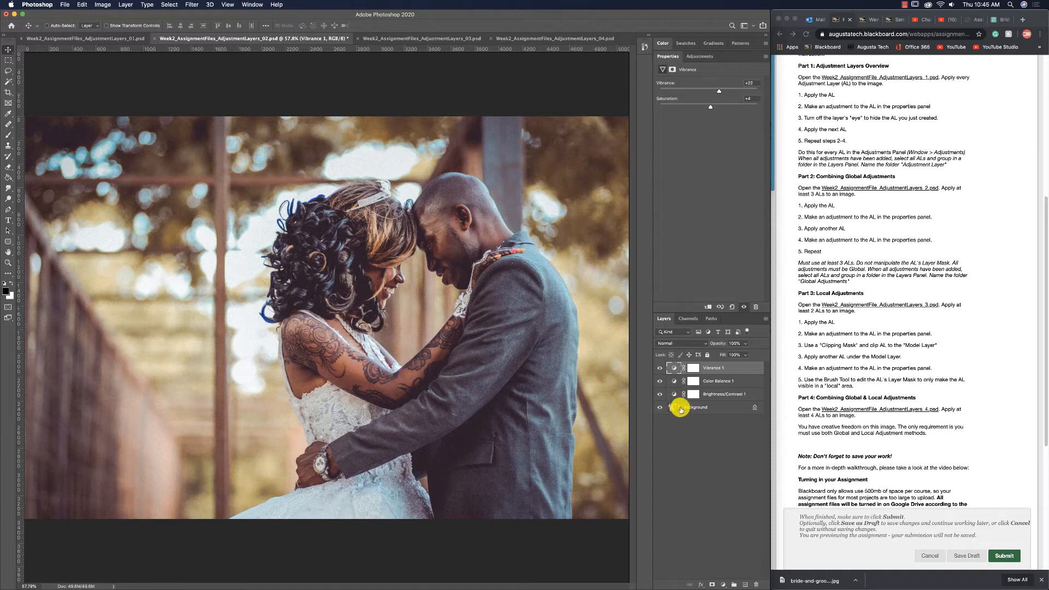
Toggle the visibility of the Color Balance and Vibrance layers to compare their effect on the couple photo
left_click(659, 382)
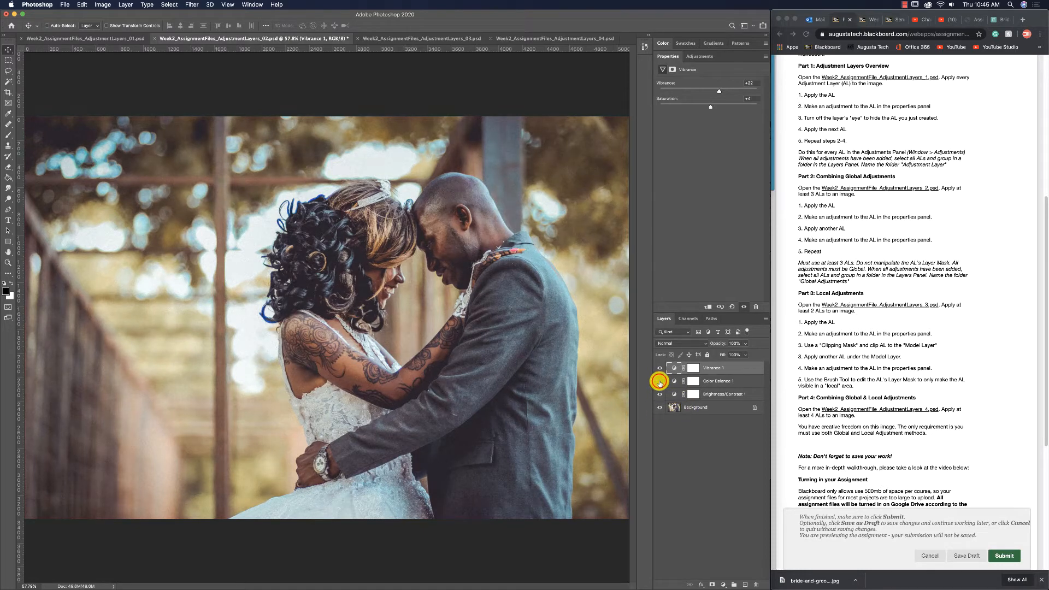
left_click(659, 368)
left_click(659, 368)
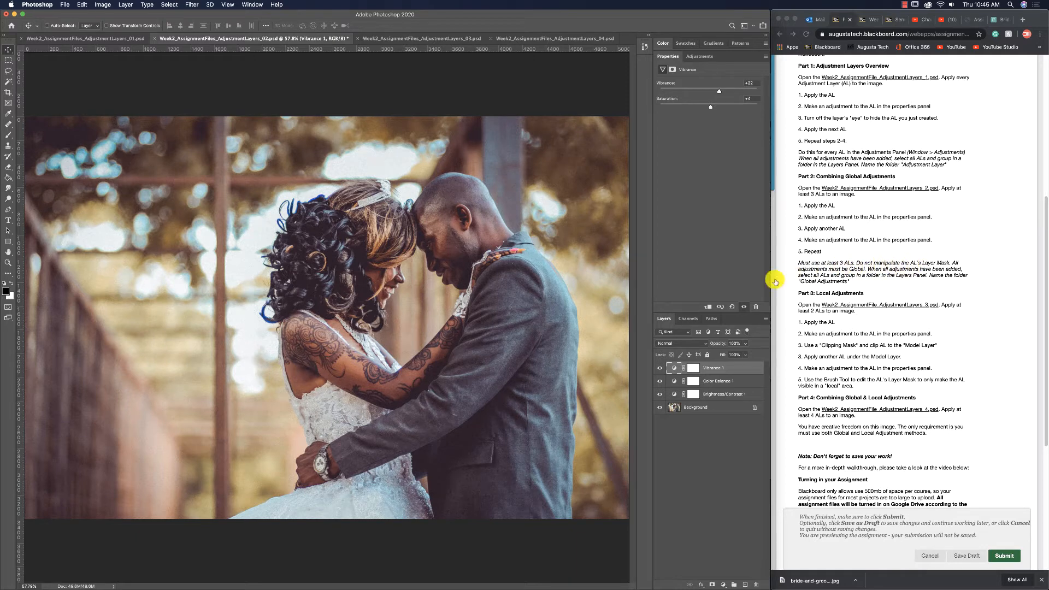
Group the Vibrance, Color Balance and Brightness/Contrast layers and name the group "Global Adj"
left_click(734, 394, "shift")
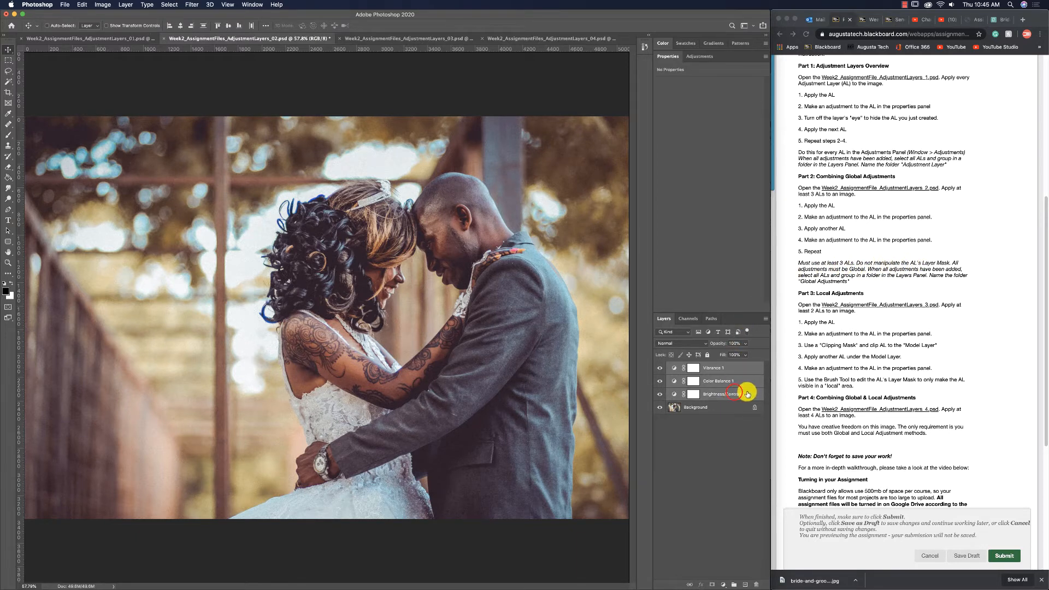
key("super+g")
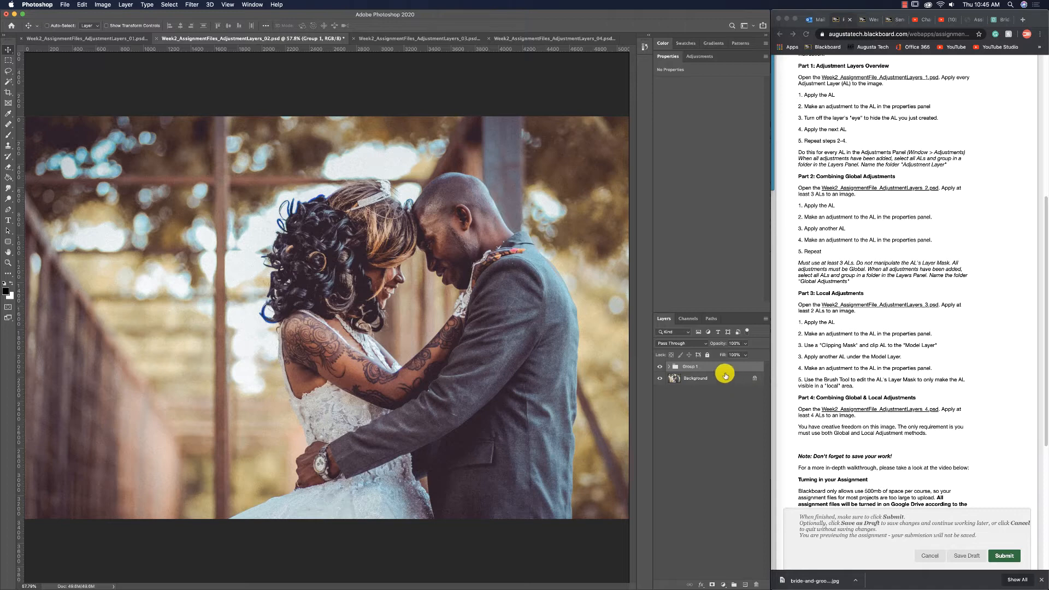
double_click(691, 365)
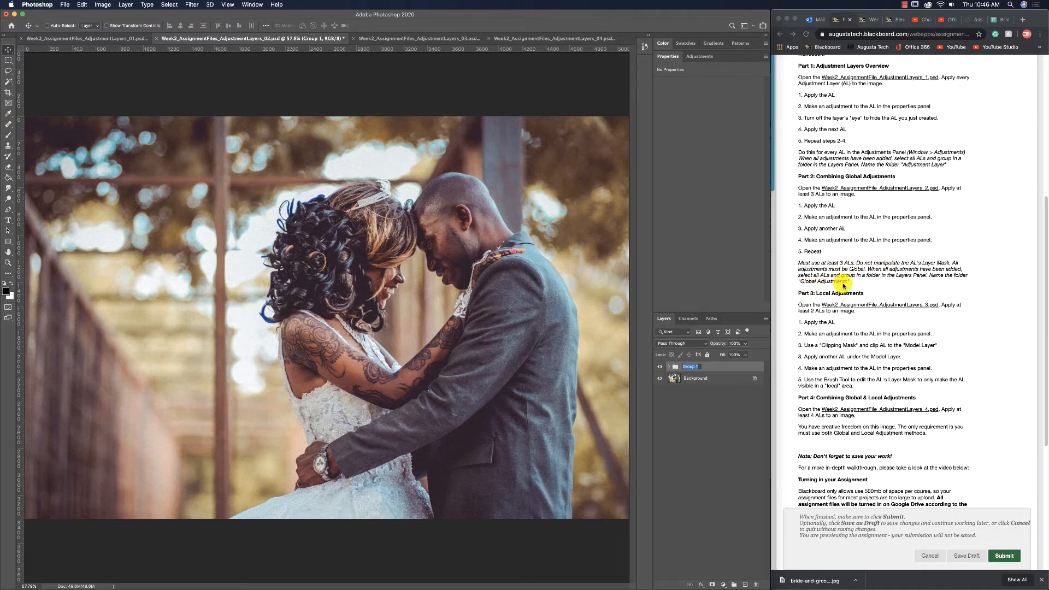
type("Global Adj")
key("Return")
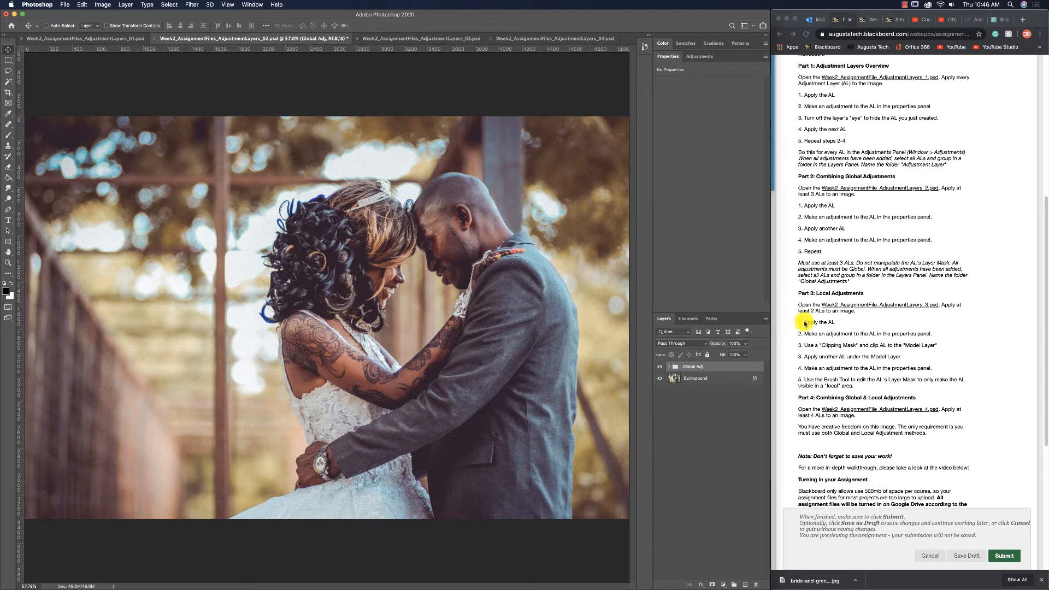
Switch to Week2_AssignmentFiles_AdjustmentLayers_03.psd for Part 3 and select its MODEL and BACKGROUND layers in turn
scroll(805, 321, "down", 5)
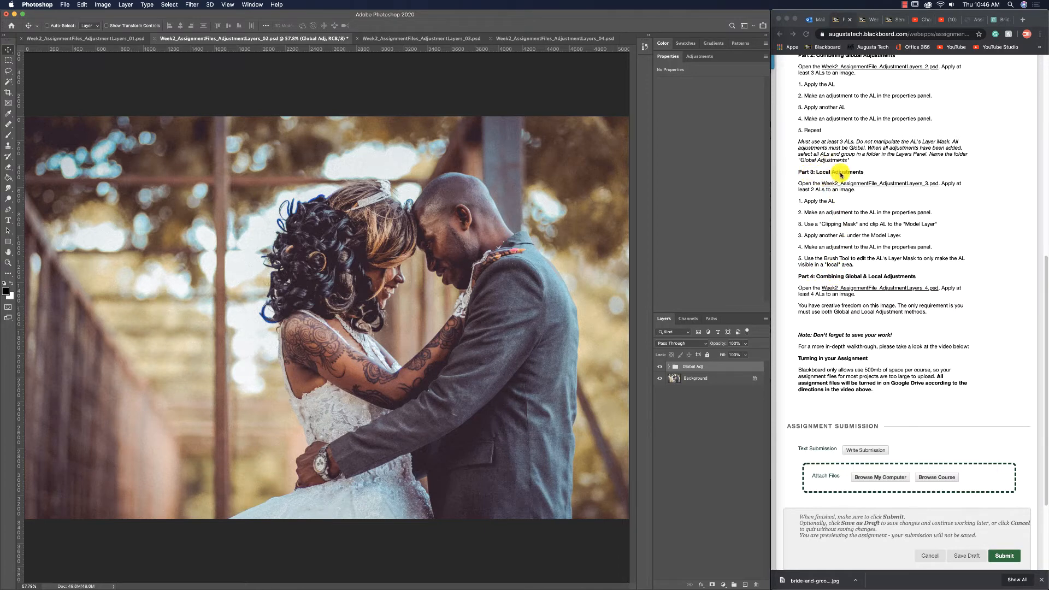
left_click(445, 39)
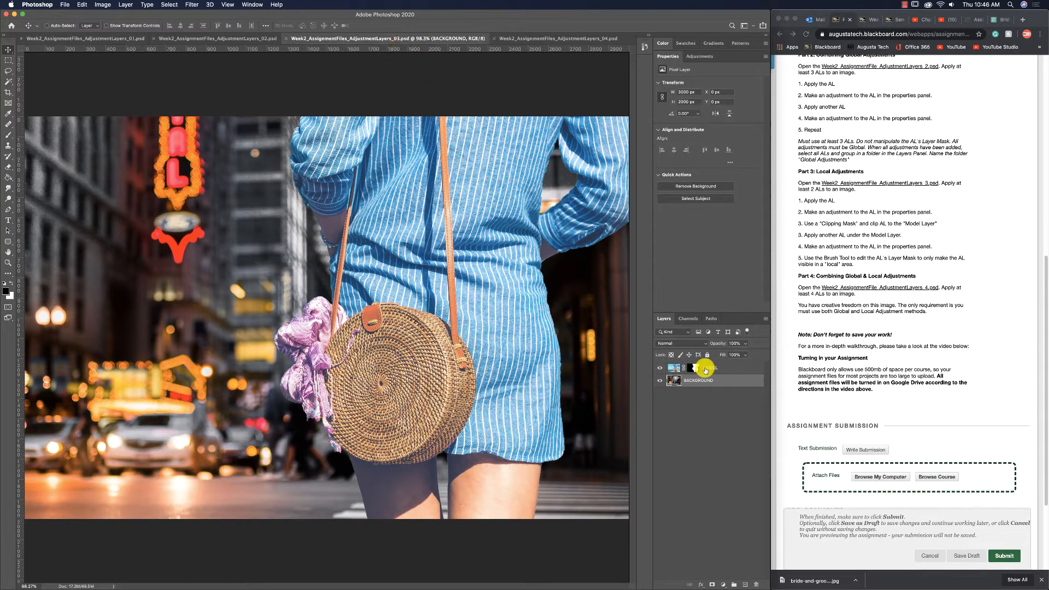
left_click(725, 368)
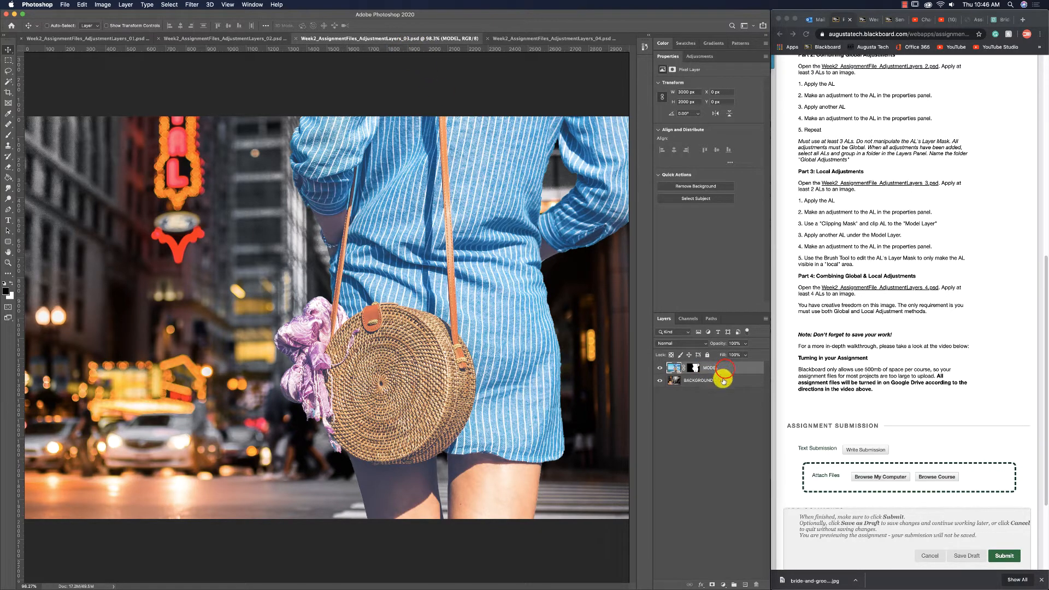
left_click(724, 381)
Toggle the MODEL layer's visibility and its layer mask several times to examine what the mask separates from the background
left_click(660, 367)
left_click(660, 367)
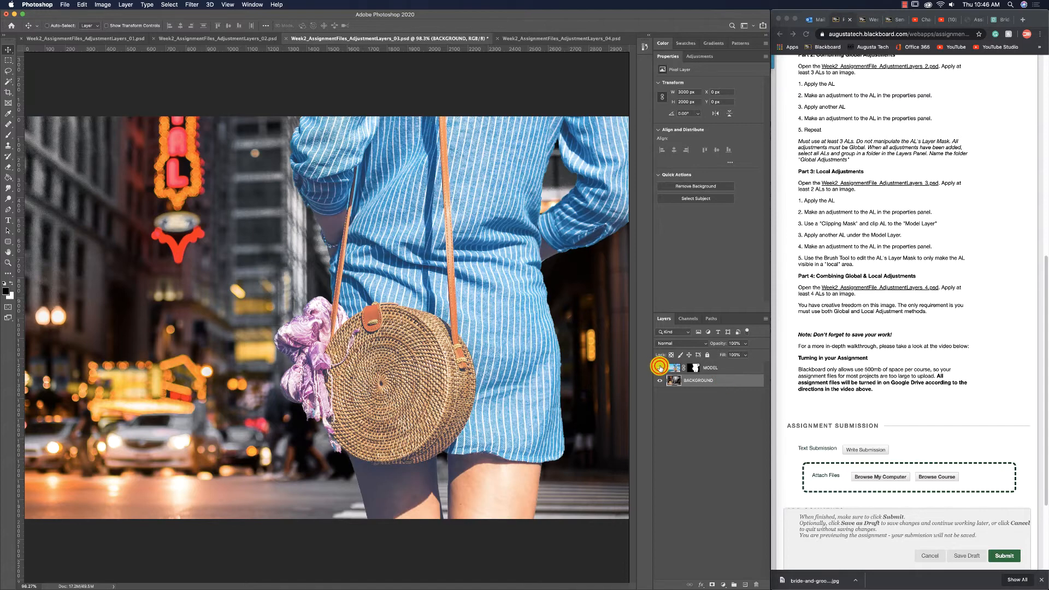
left_click(660, 367)
left_click(659, 367)
left_click(659, 367)
left_click(660, 367)
left_click(693, 370, "shift")
left_click(693, 370, "shift")
left_click(692, 369, "shift")
left_click(693, 369, "shift")
left_click(693, 369, "shift")
left_click(692, 370, "shift")
Add a Levels adjustment layer above MODEL with the midtone input at 0.80 and clip it to the MODEL layer
left_click(725, 369)
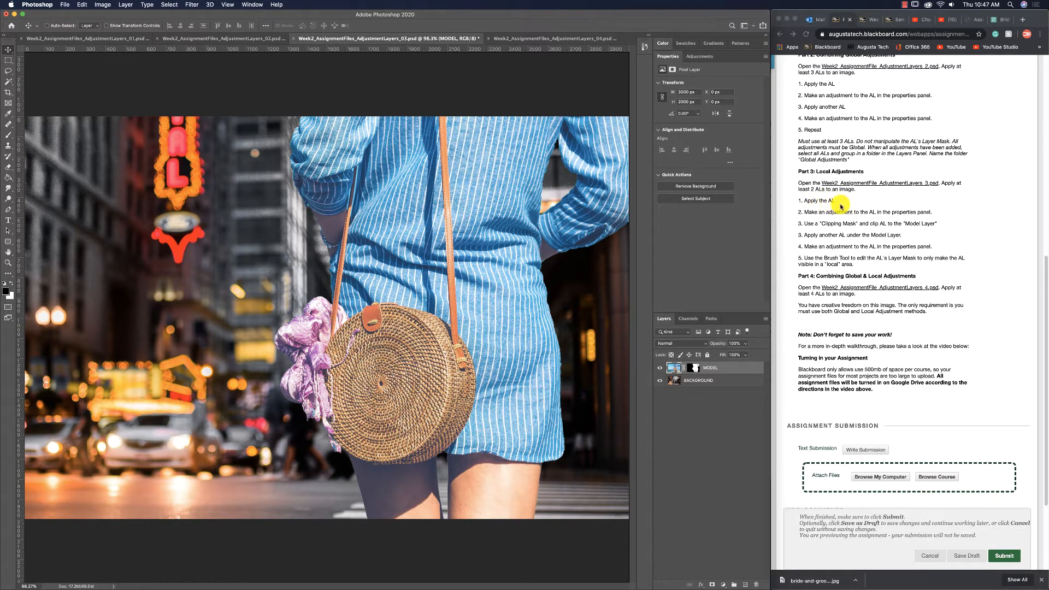
left_click(700, 56)
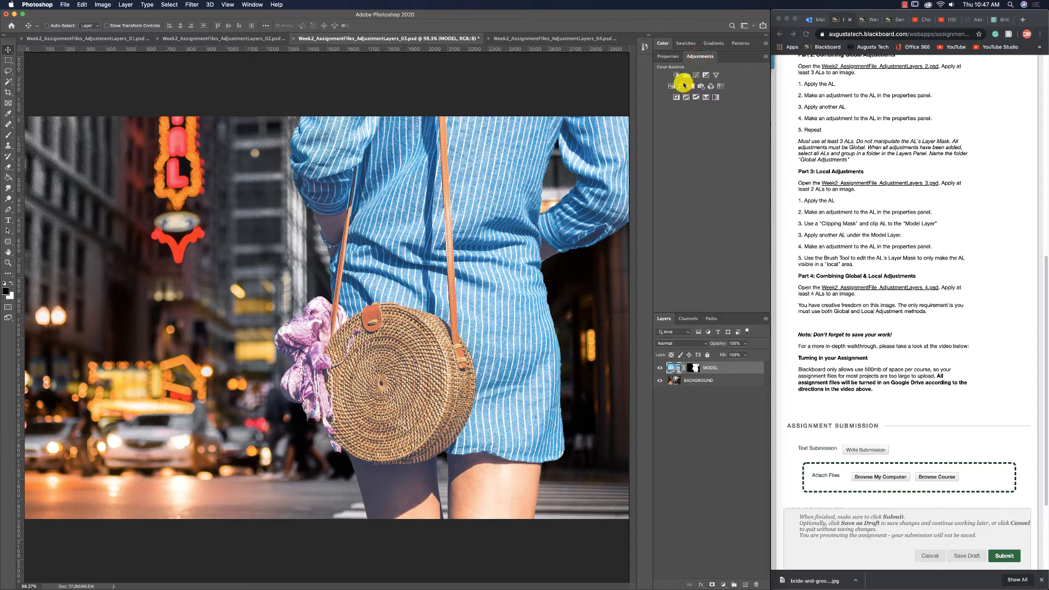
left_click(685, 74)
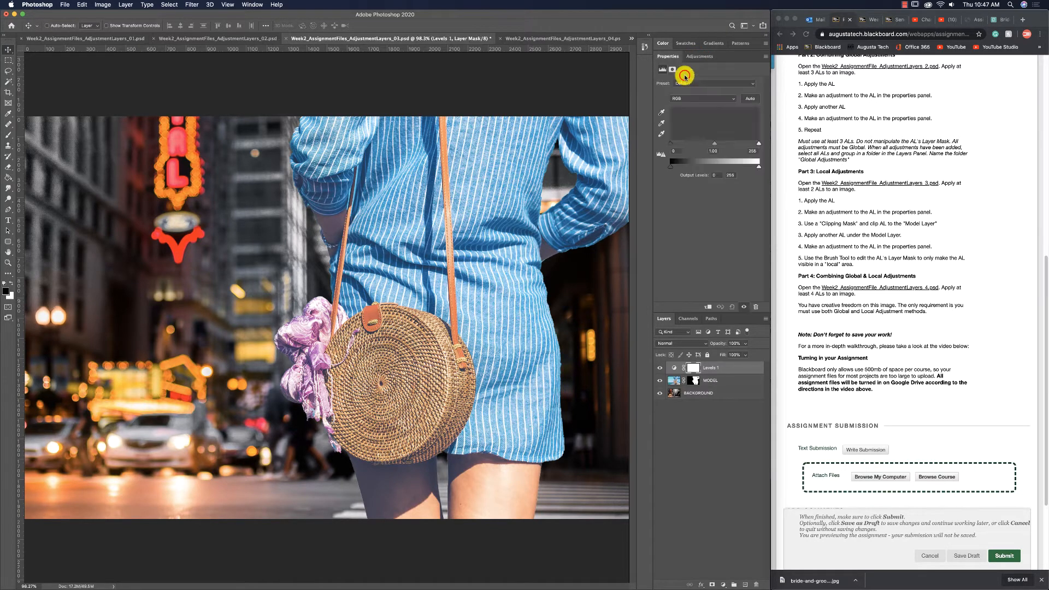
mouse_move(714, 144)
left_mouse_down()
mouse_move(703, 145)
mouse_move(720, 144)
left_mouse_up()
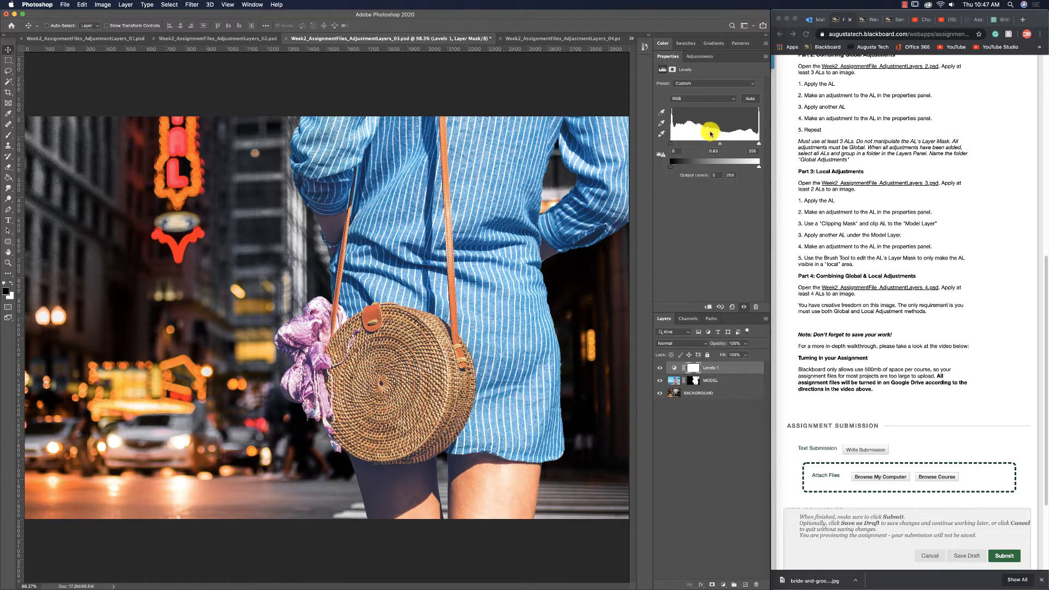
left_click_drag(720, 145, 721, 143)
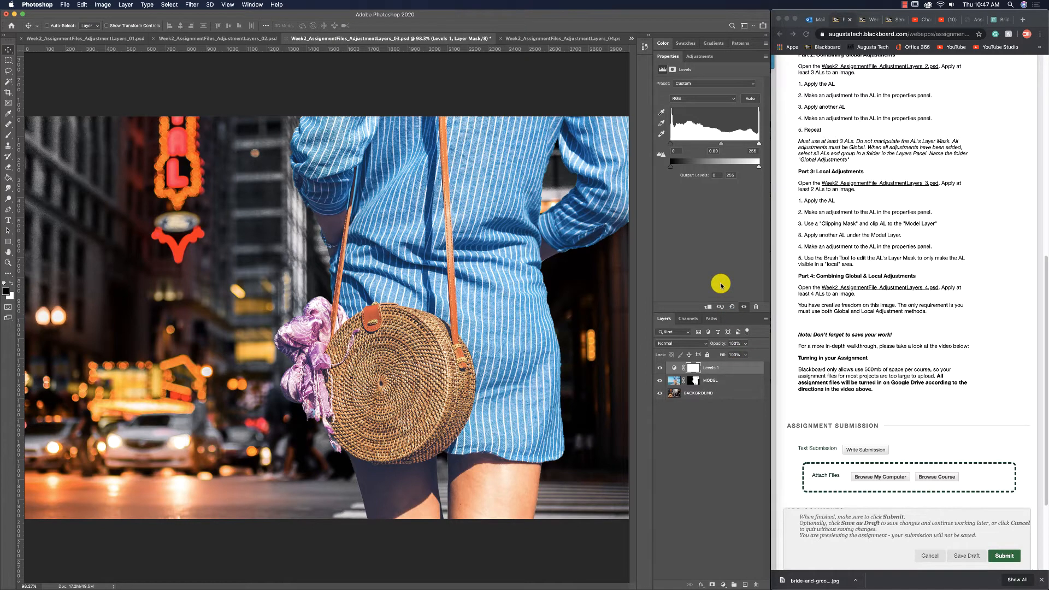
right_click(730, 370)
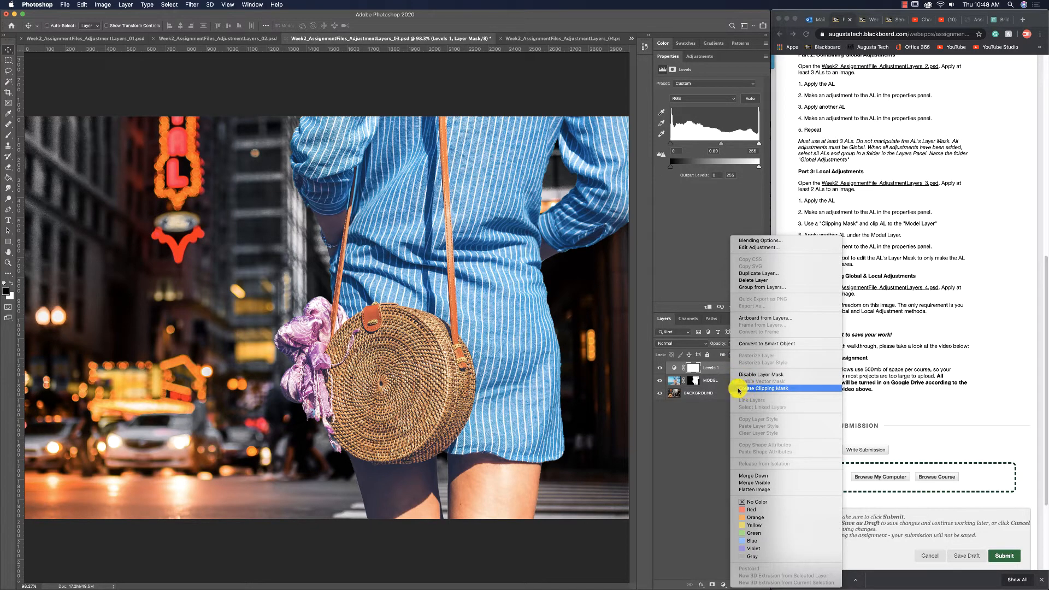
left_click(770, 389)
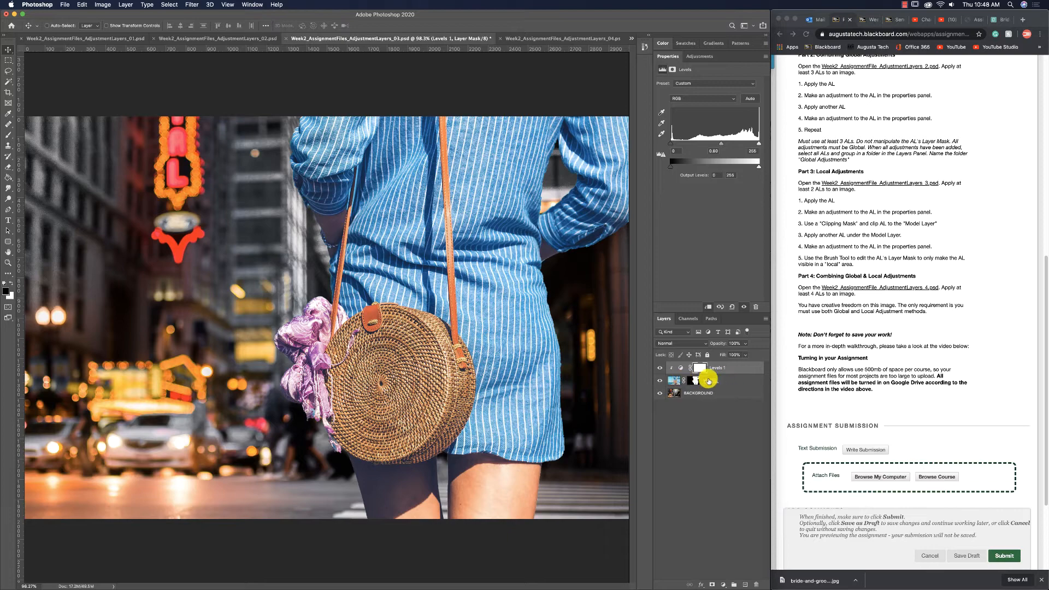
Darken the clipped Levels adjustment on the model by setting its midtone input to 0.61
mouse_move(719, 144)
left_mouse_down()
mouse_move(687, 145)
mouse_move(728, 143)
left_mouse_up()
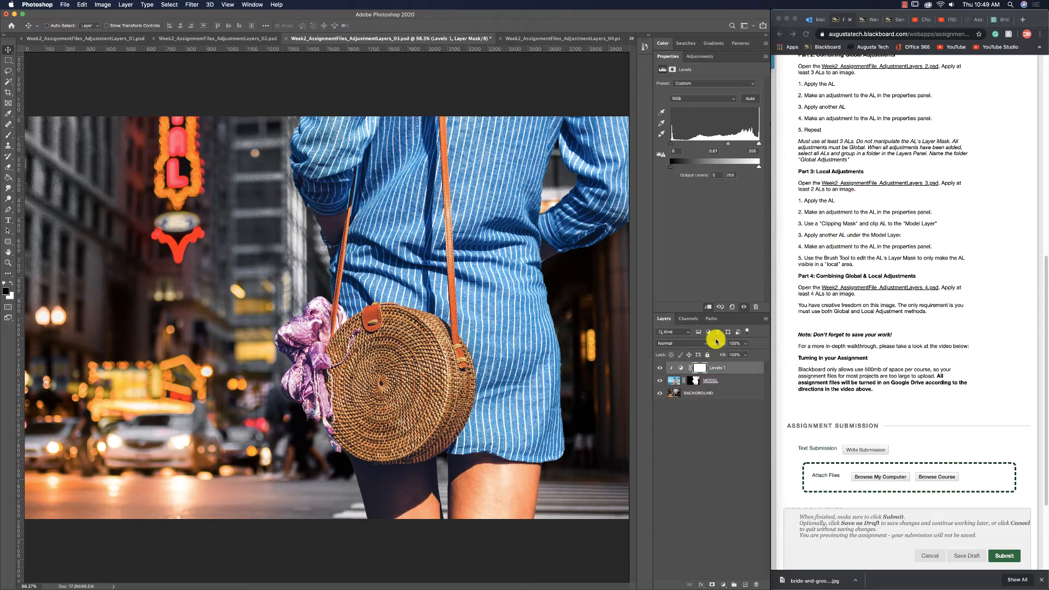
Add a Curves adjustment layer directly above BACKGROUND and form an S-curve, raising input 179 to about 204 and lowering input 63 to about 44
left_click(738, 394)
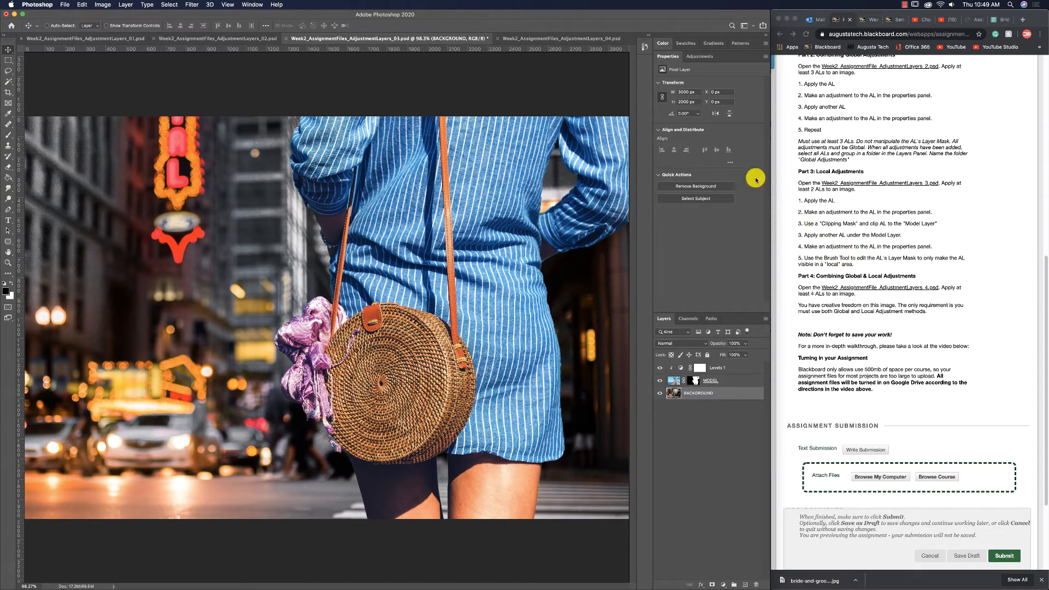
left_click(706, 57)
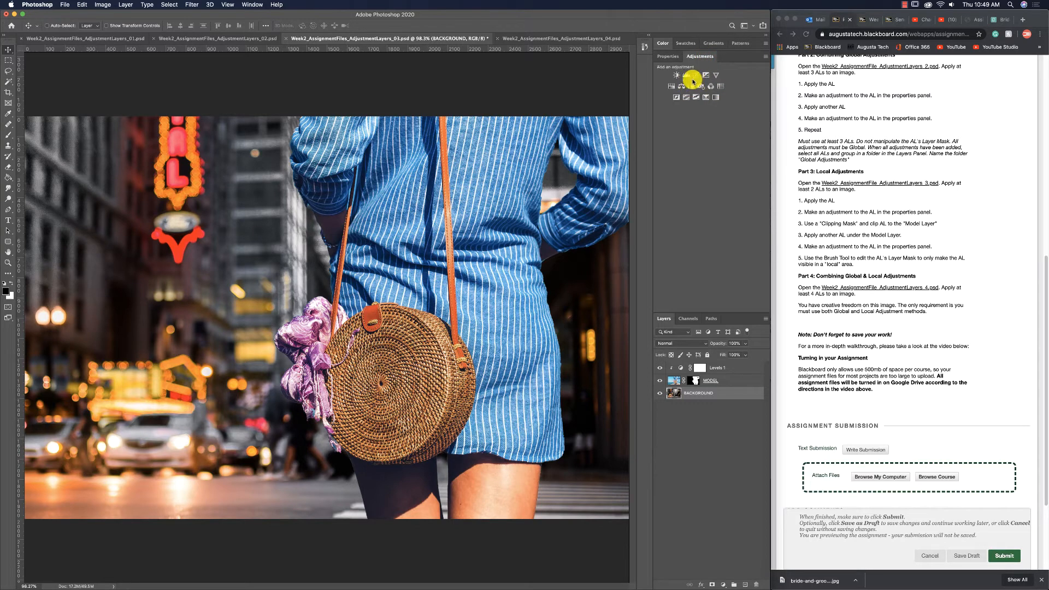
left_click(695, 75)
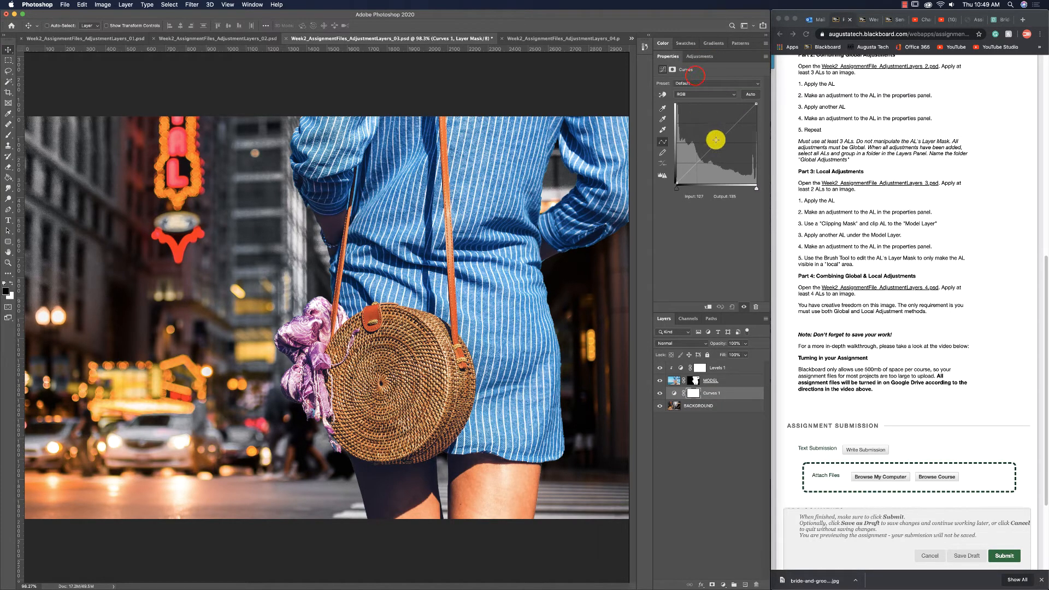
left_click_drag(718, 142, 732, 118)
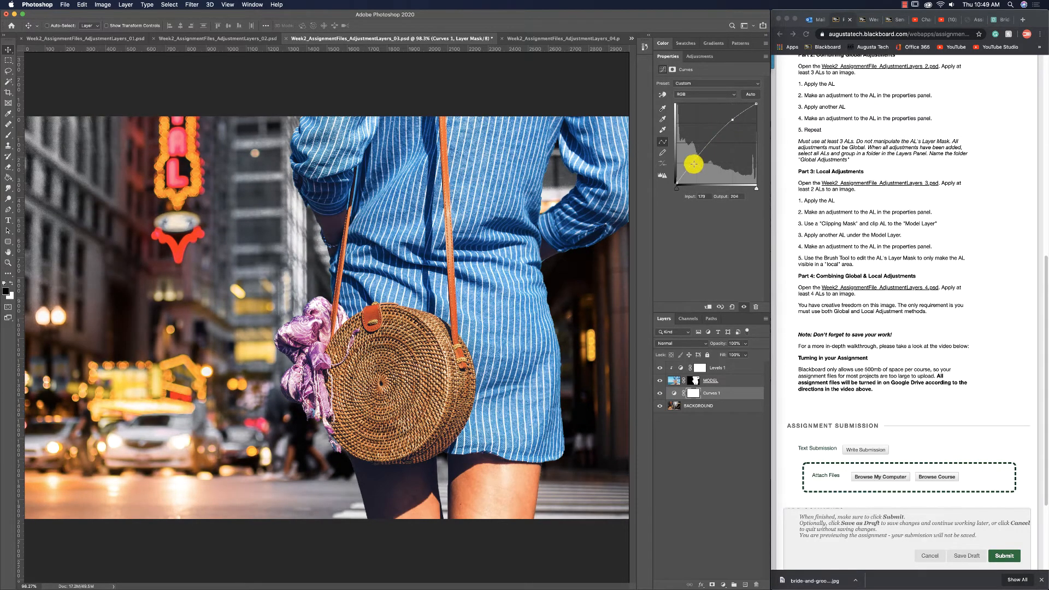
left_click_drag(696, 155, 696, 169)
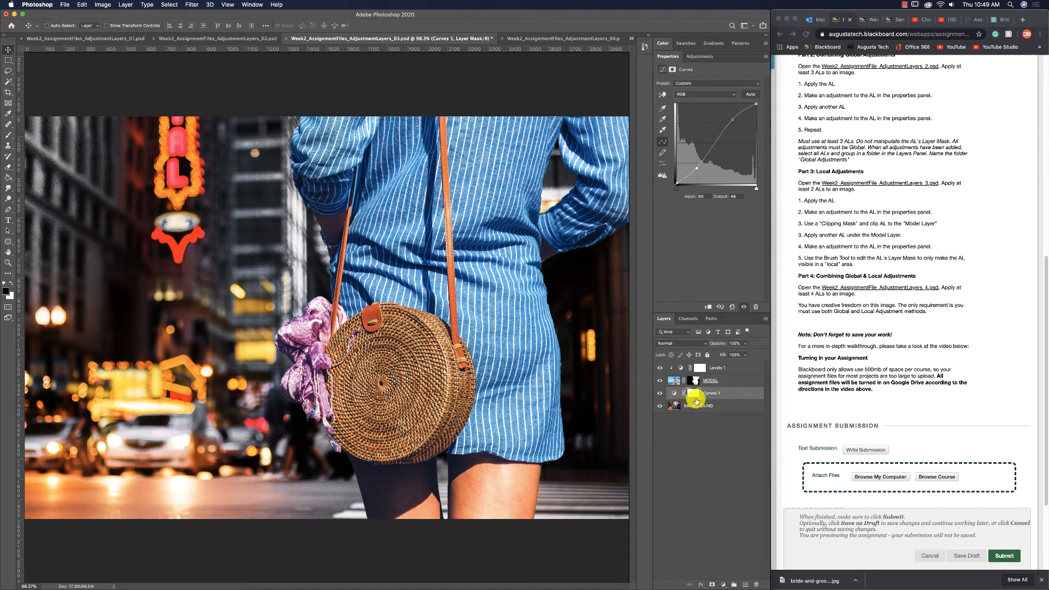
Paint black with a large soft Brush on the Curves mask over the background around the model, and lower the curve's shadow point to output 39
key("b")
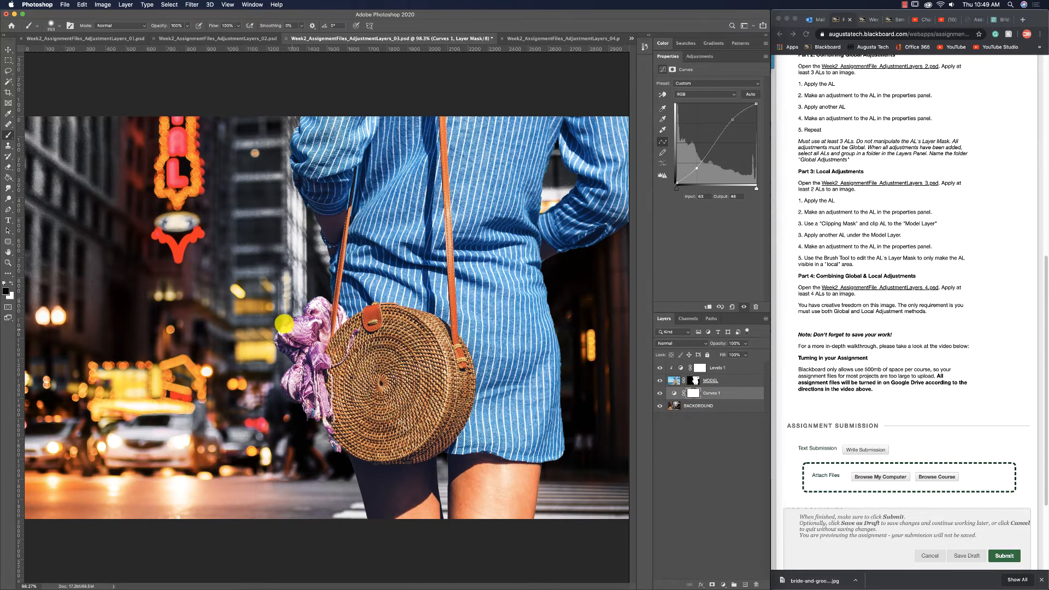
mouse_move(240, 287)
left_mouse_down()
mouse_move(268, 284)
mouse_move(295, 241)
mouse_move(296, 156)
mouse_move(372, 158)
left_mouse_up()
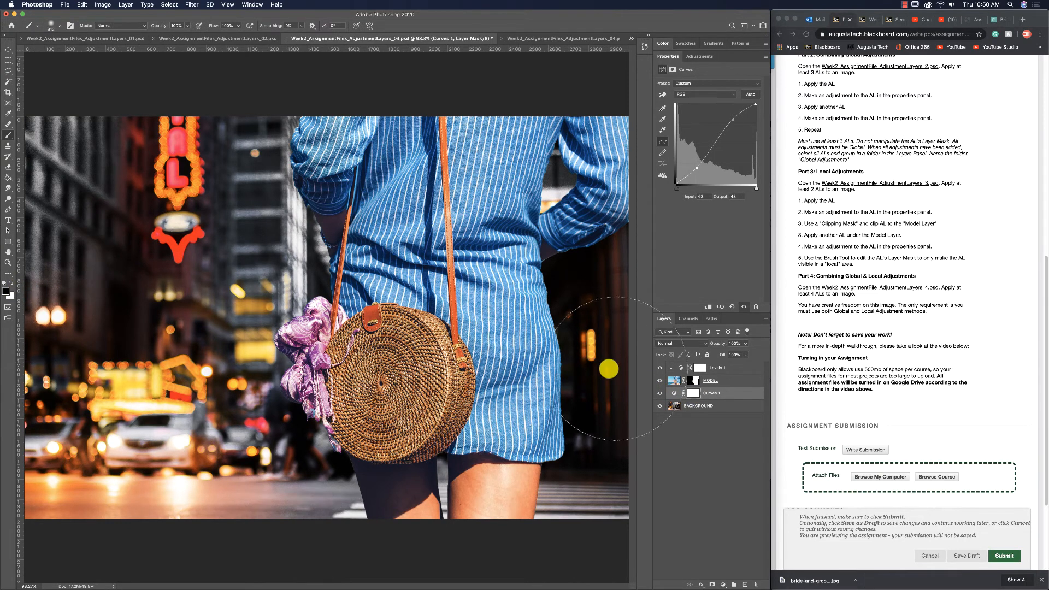
left_click(7, 293)
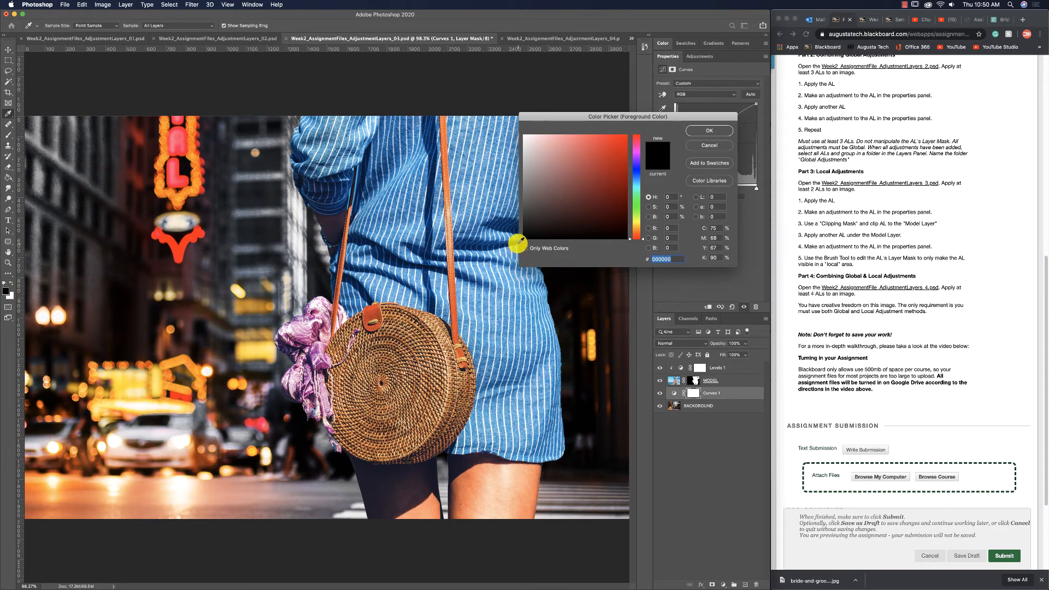
left_click(711, 131)
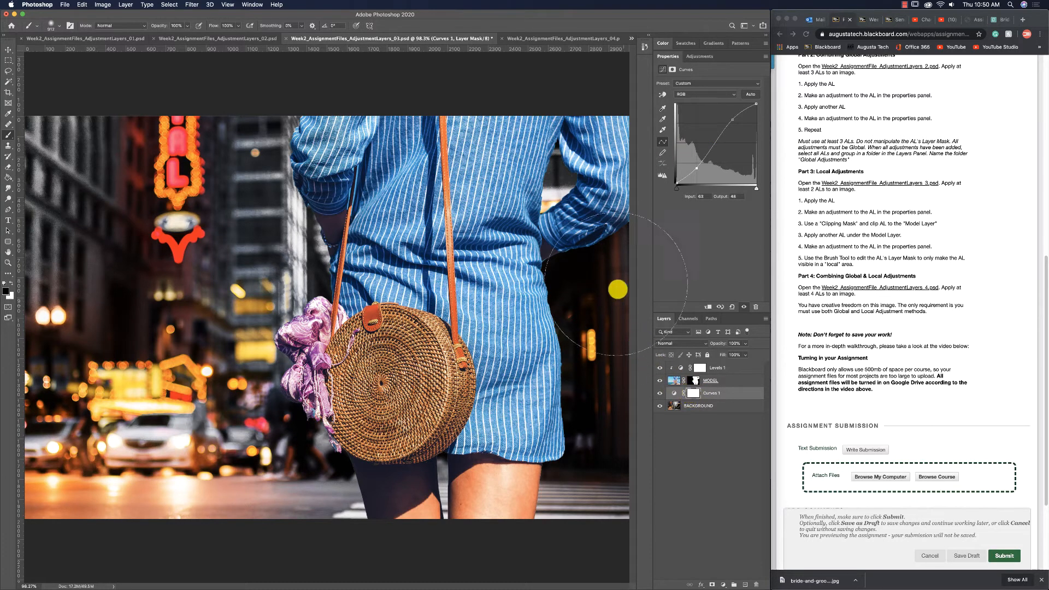
left_click(421, 101)
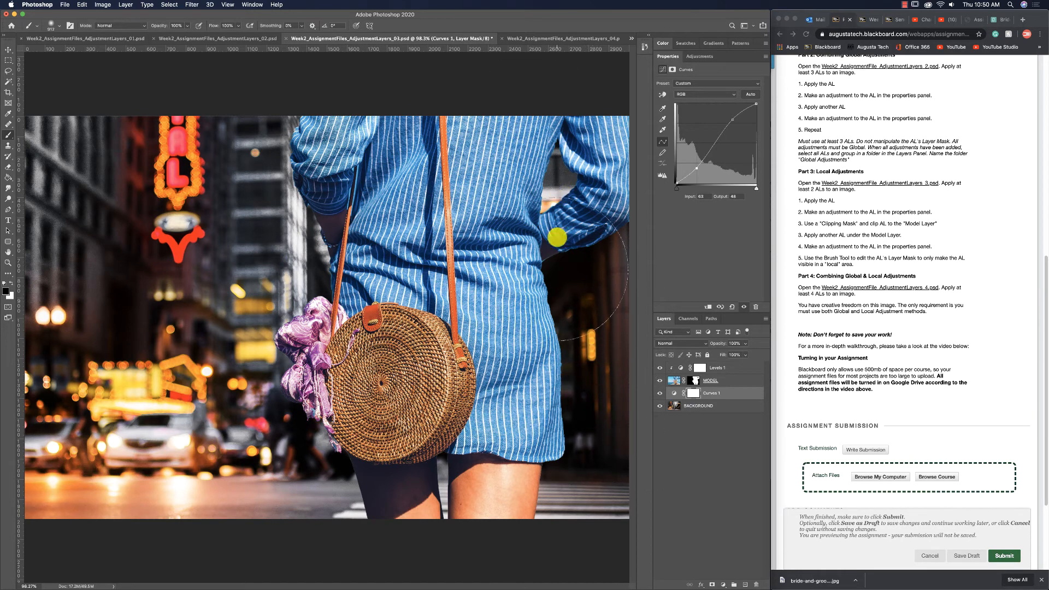
mouse_move(347, 225)
left_mouse_down()
mouse_move(235, 83)
mouse_move(306, 189)
mouse_move(244, 159)
mouse_move(205, 121)
mouse_move(333, 212)
left_mouse_up()
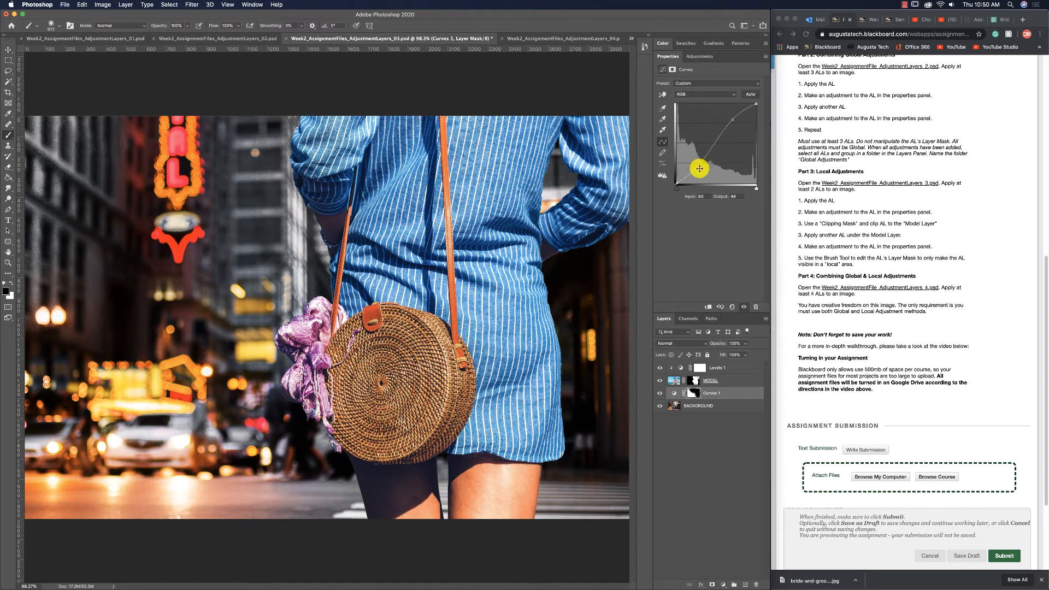
mouse_move(697, 169)
left_mouse_down()
mouse_move(694, 159)
mouse_move(696, 171)
left_mouse_up()
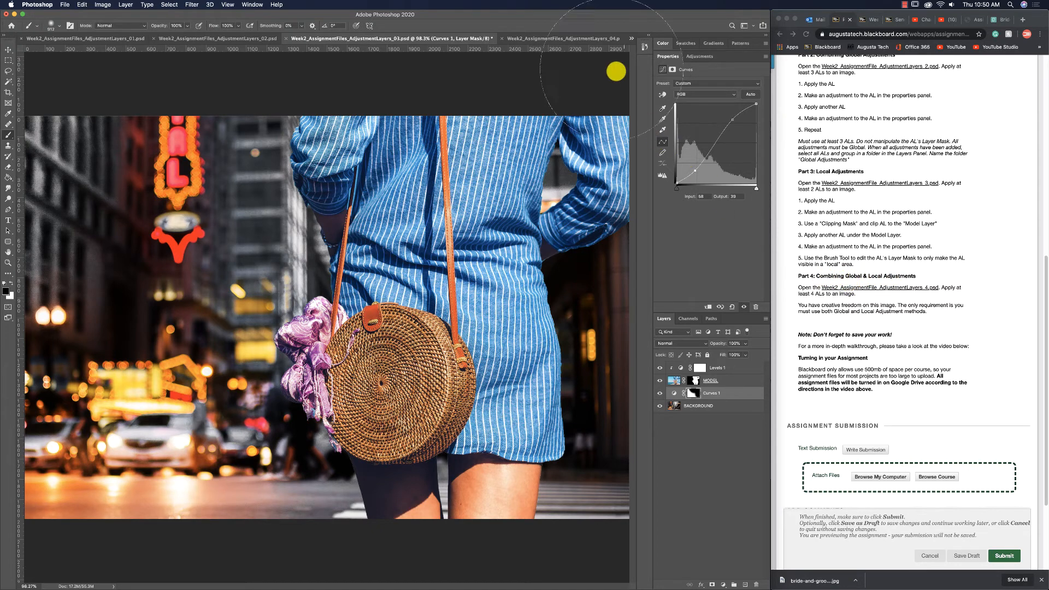
Review the files ending in 02, 03 and 04 in turn as examples for Part 4, finishing on Week2_AssignmentFiles_AdjustmentLayers_04.psd with the Move tool active
left_click(585, 40)
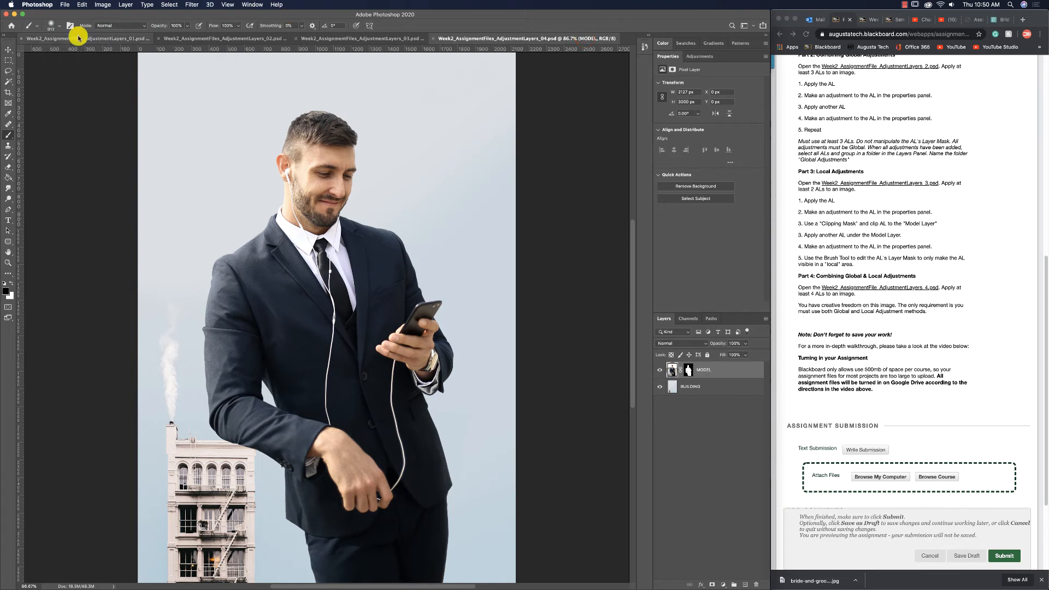
left_click(6, 50)
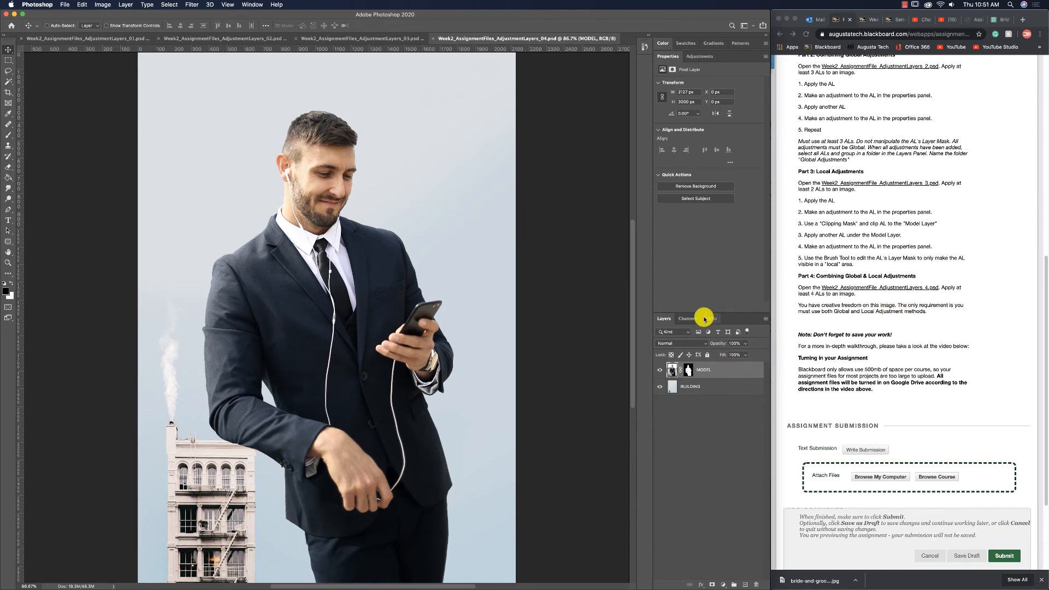
left_click(240, 38)
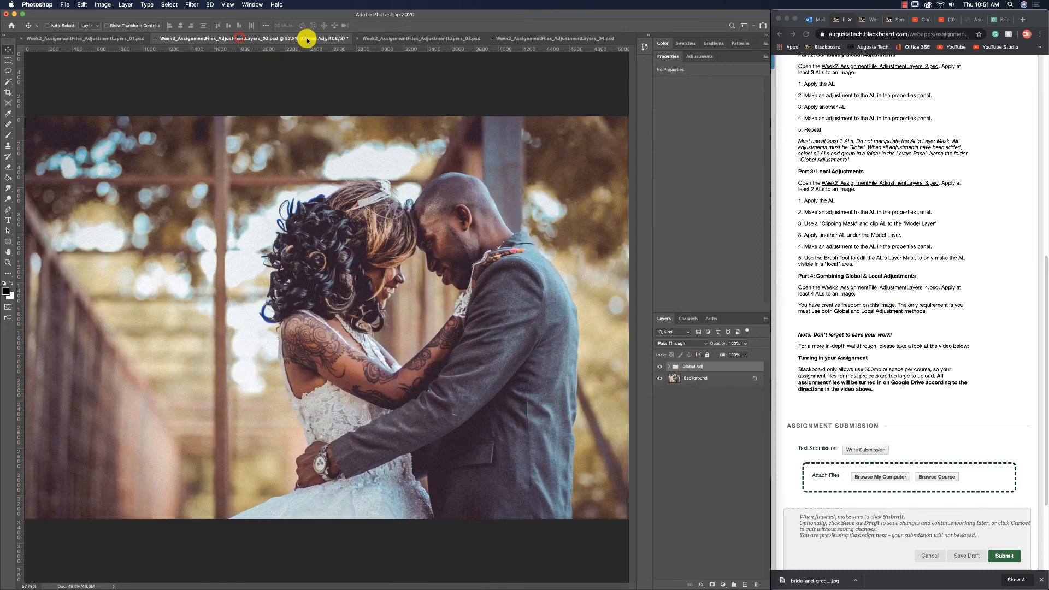
left_click(380, 38)
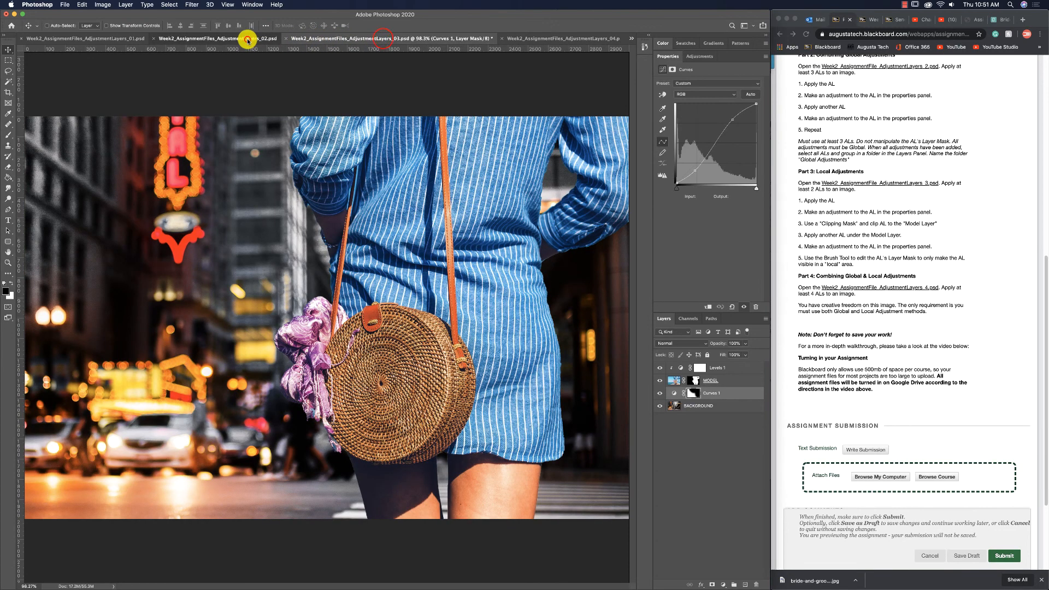
left_click(246, 40)
left_click(410, 39)
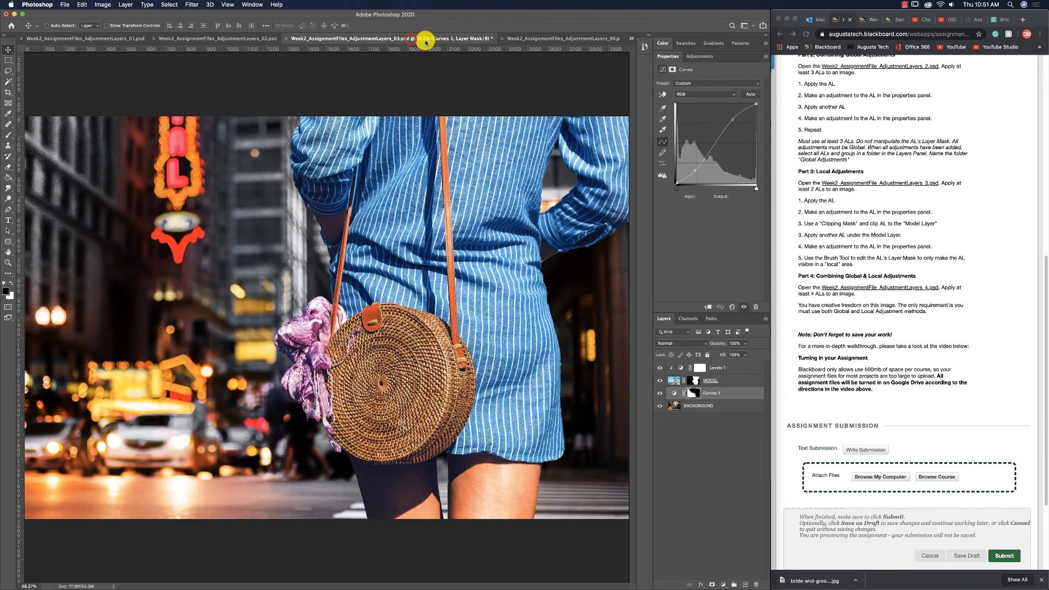
left_click(551, 38)
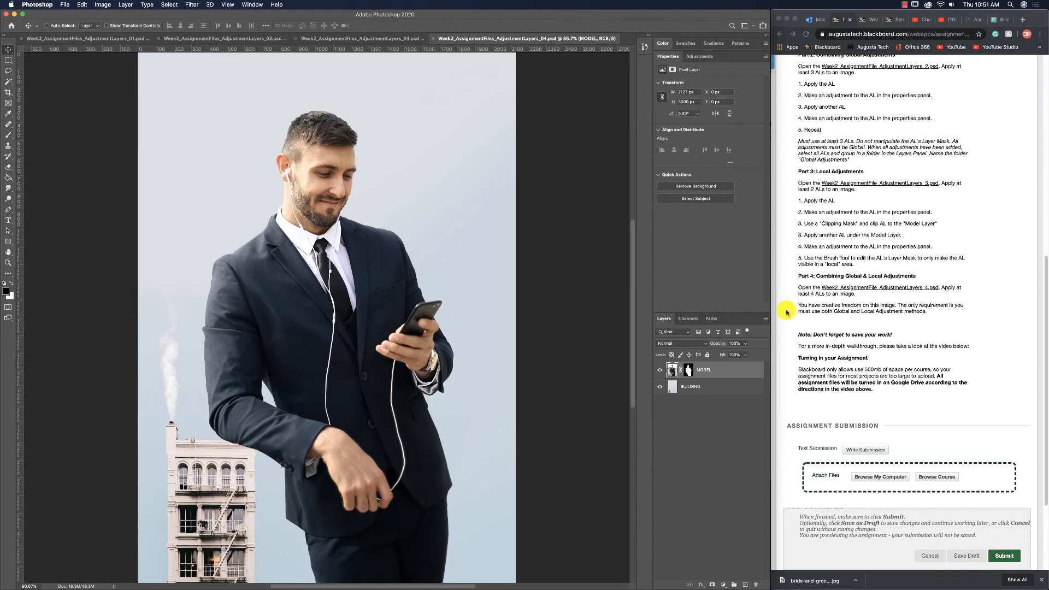
Switch to Google Drive in Chrome and open the Assignment Drop folder inside Week 2 of 2125_ResourceFolder_Summer2020
key("super+Tab")
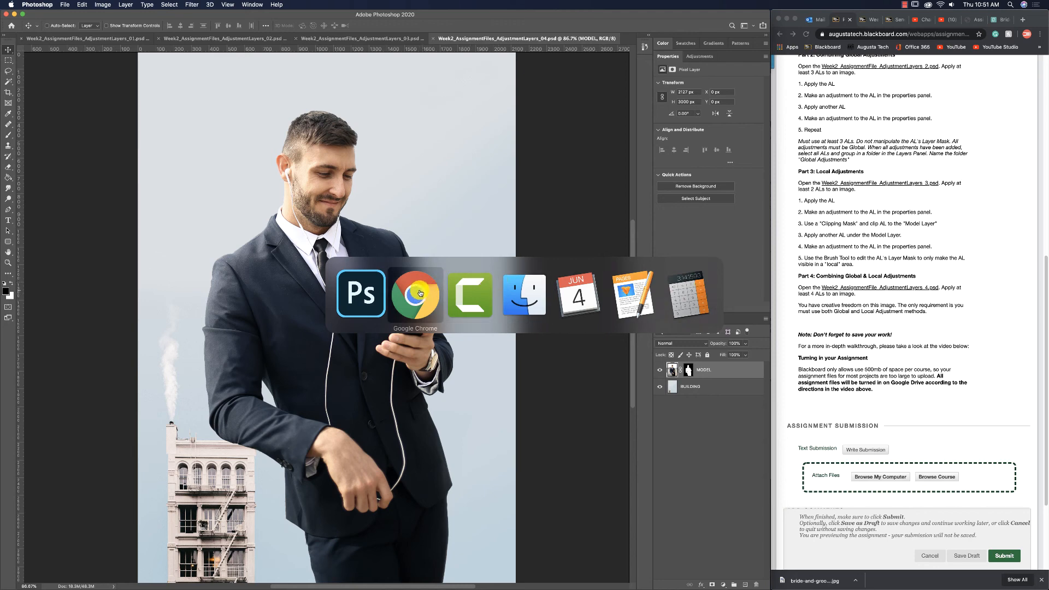
left_click(36, 196)
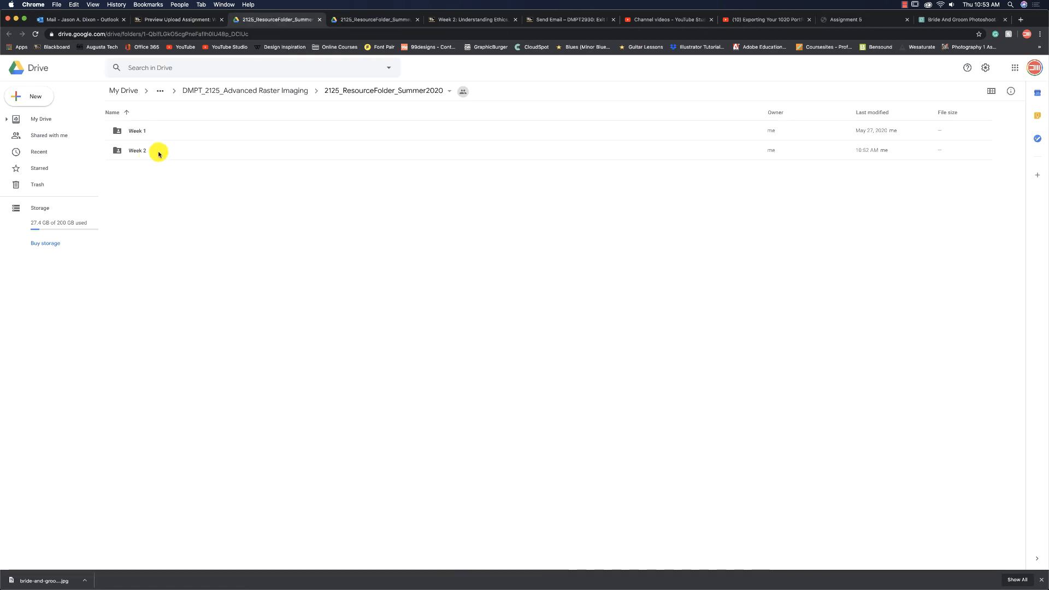
double_click(158, 152)
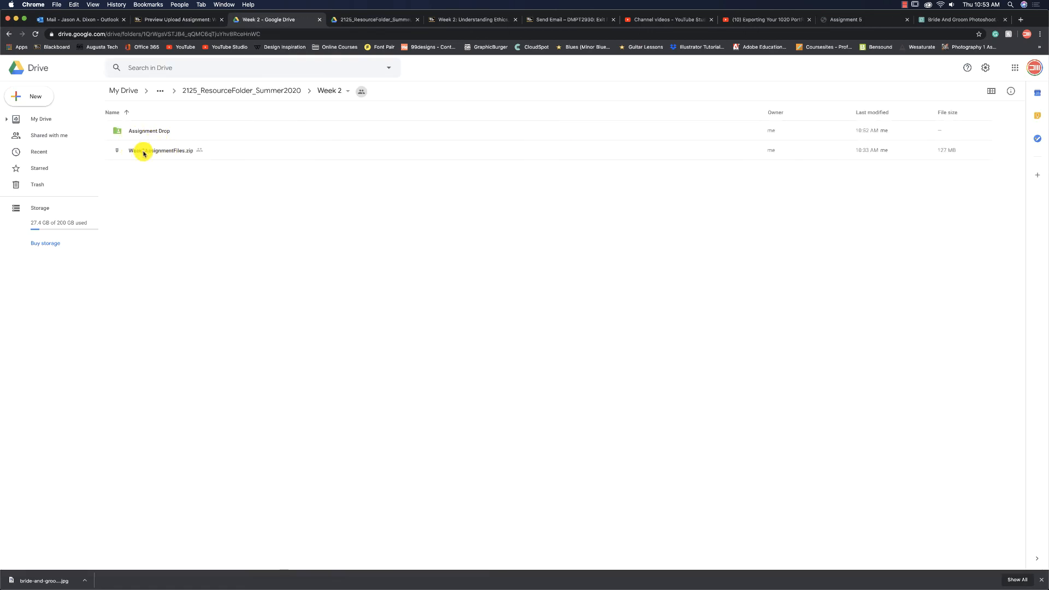
double_click(186, 134)
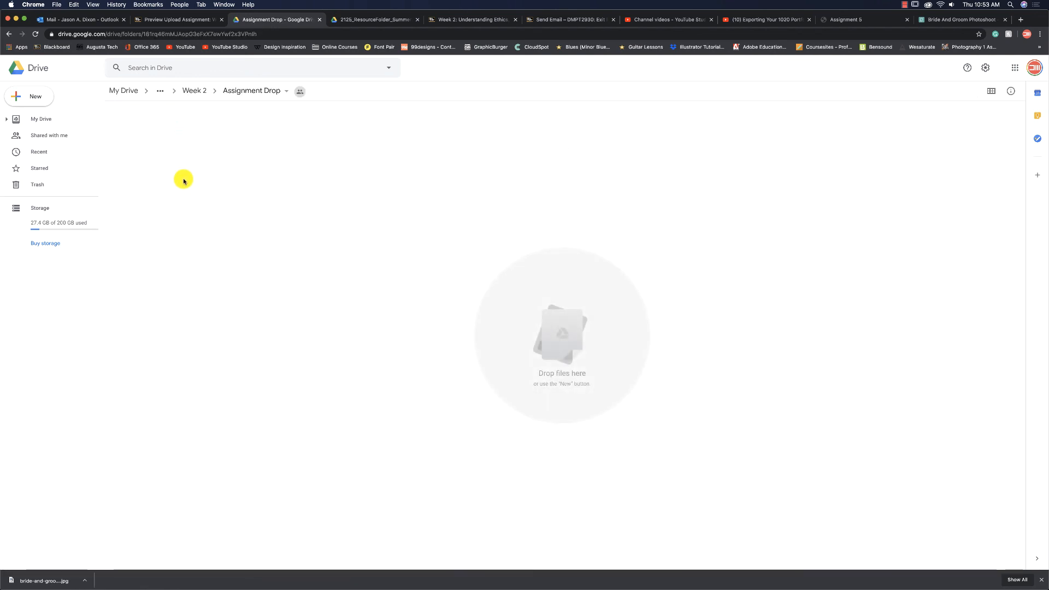